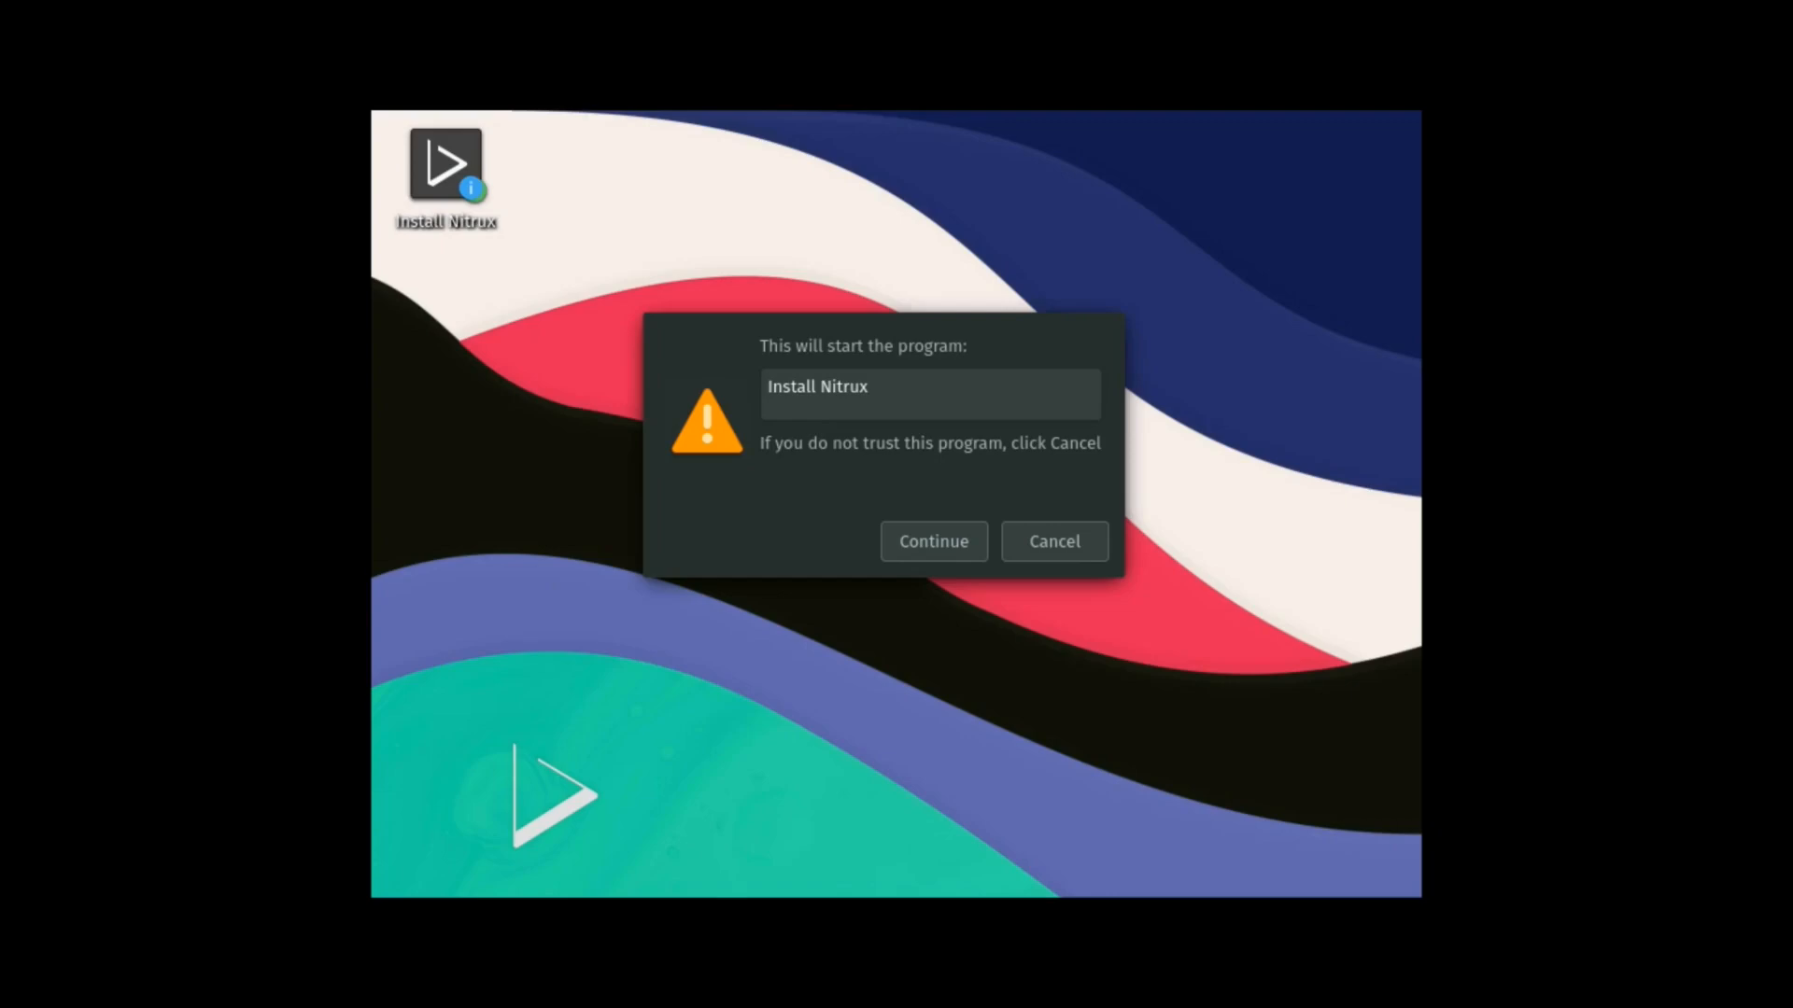
# Start the Nitrux installer and proceed past the welcome page to the region selection
pyautogui.click(933, 542)
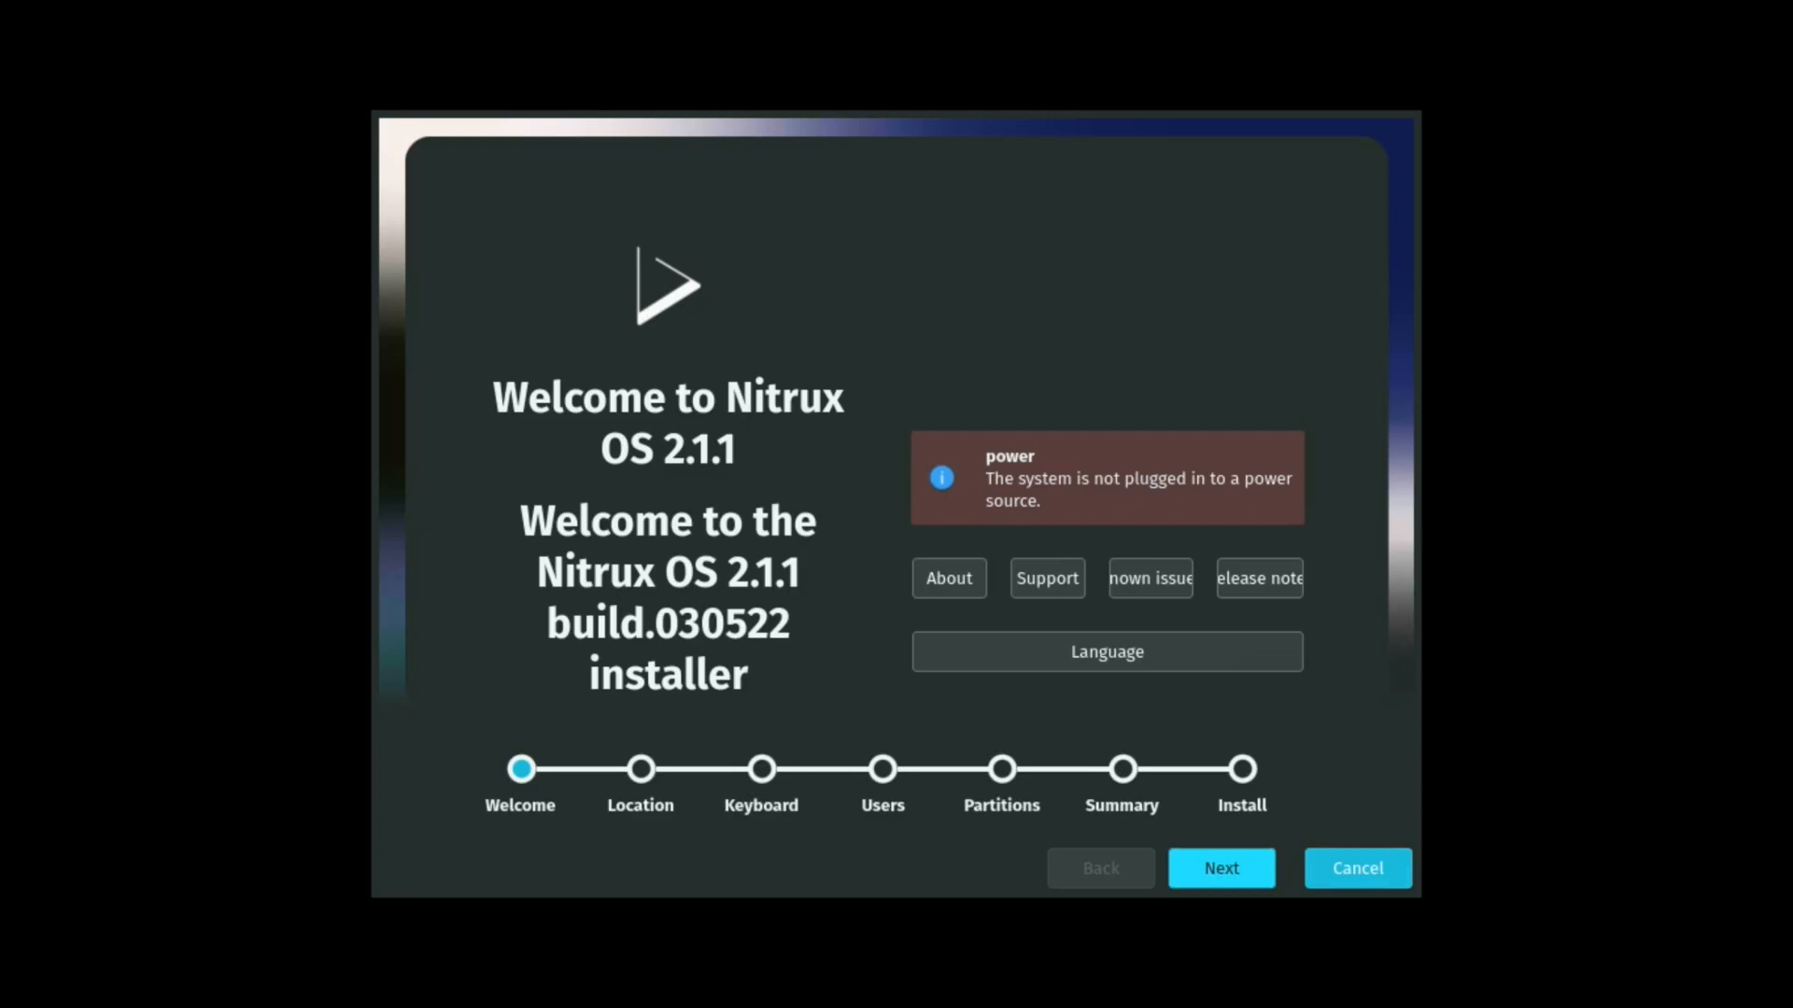
pyautogui.click(1221, 868)
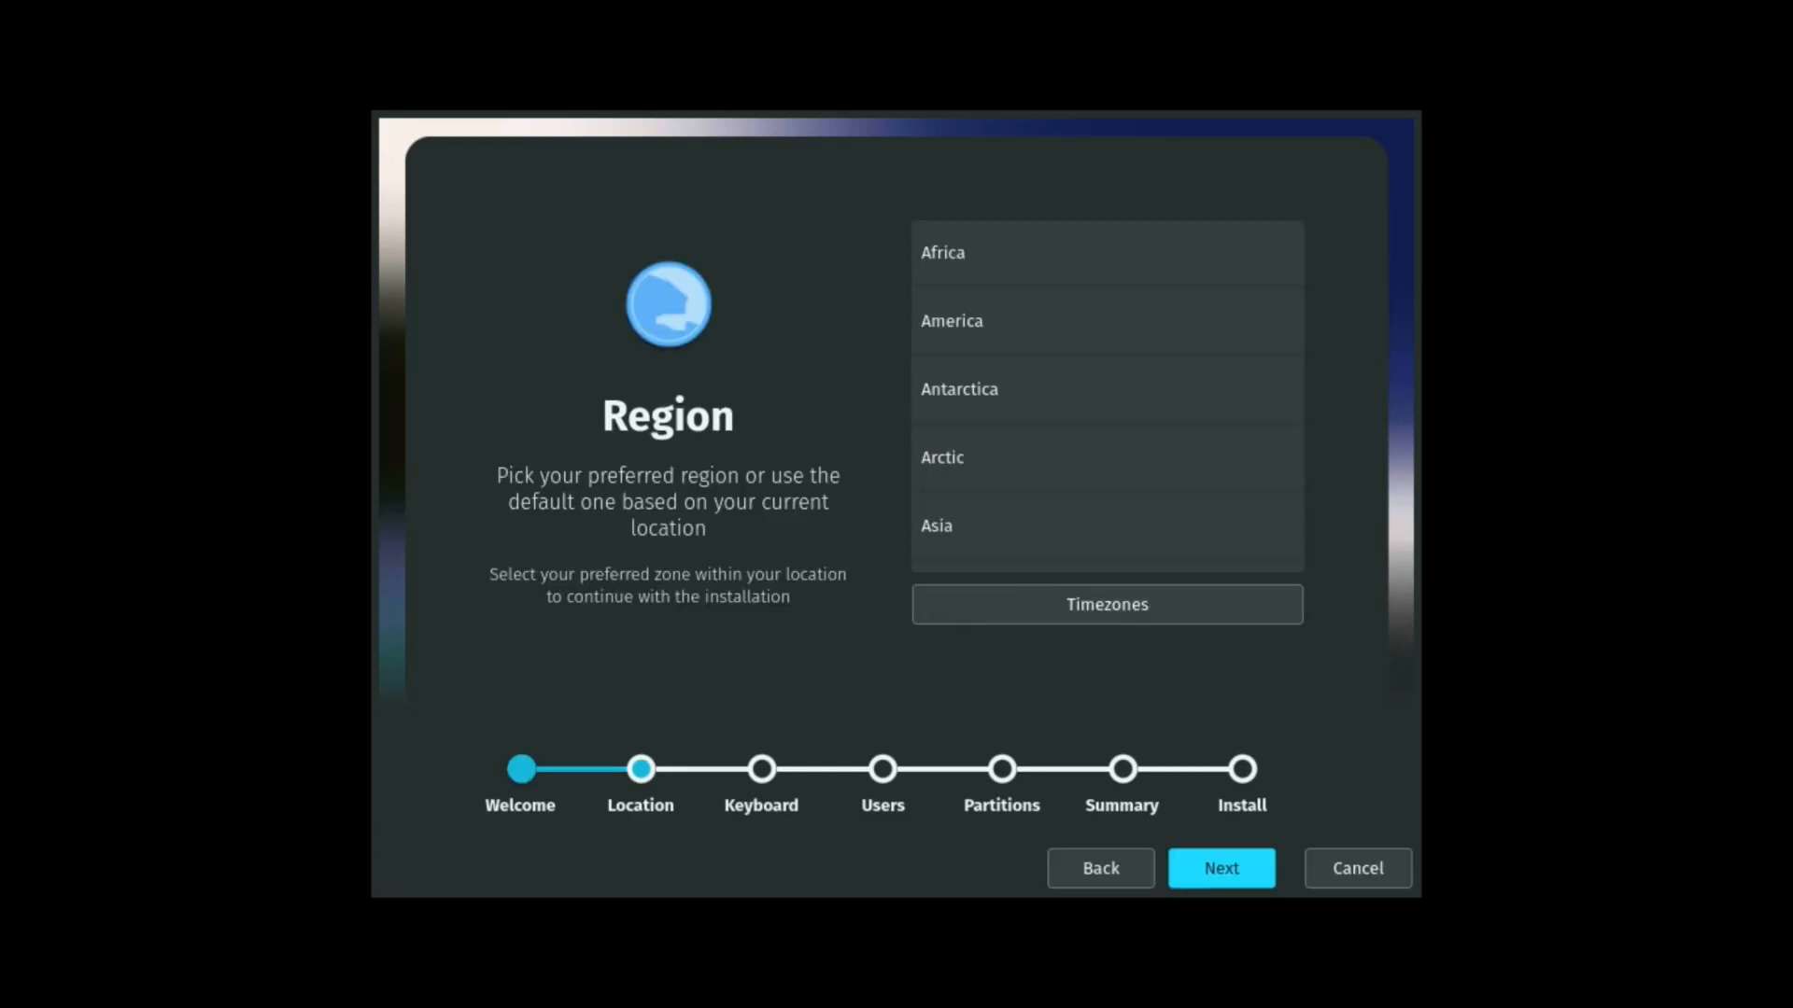
pyautogui.click(1222, 868)
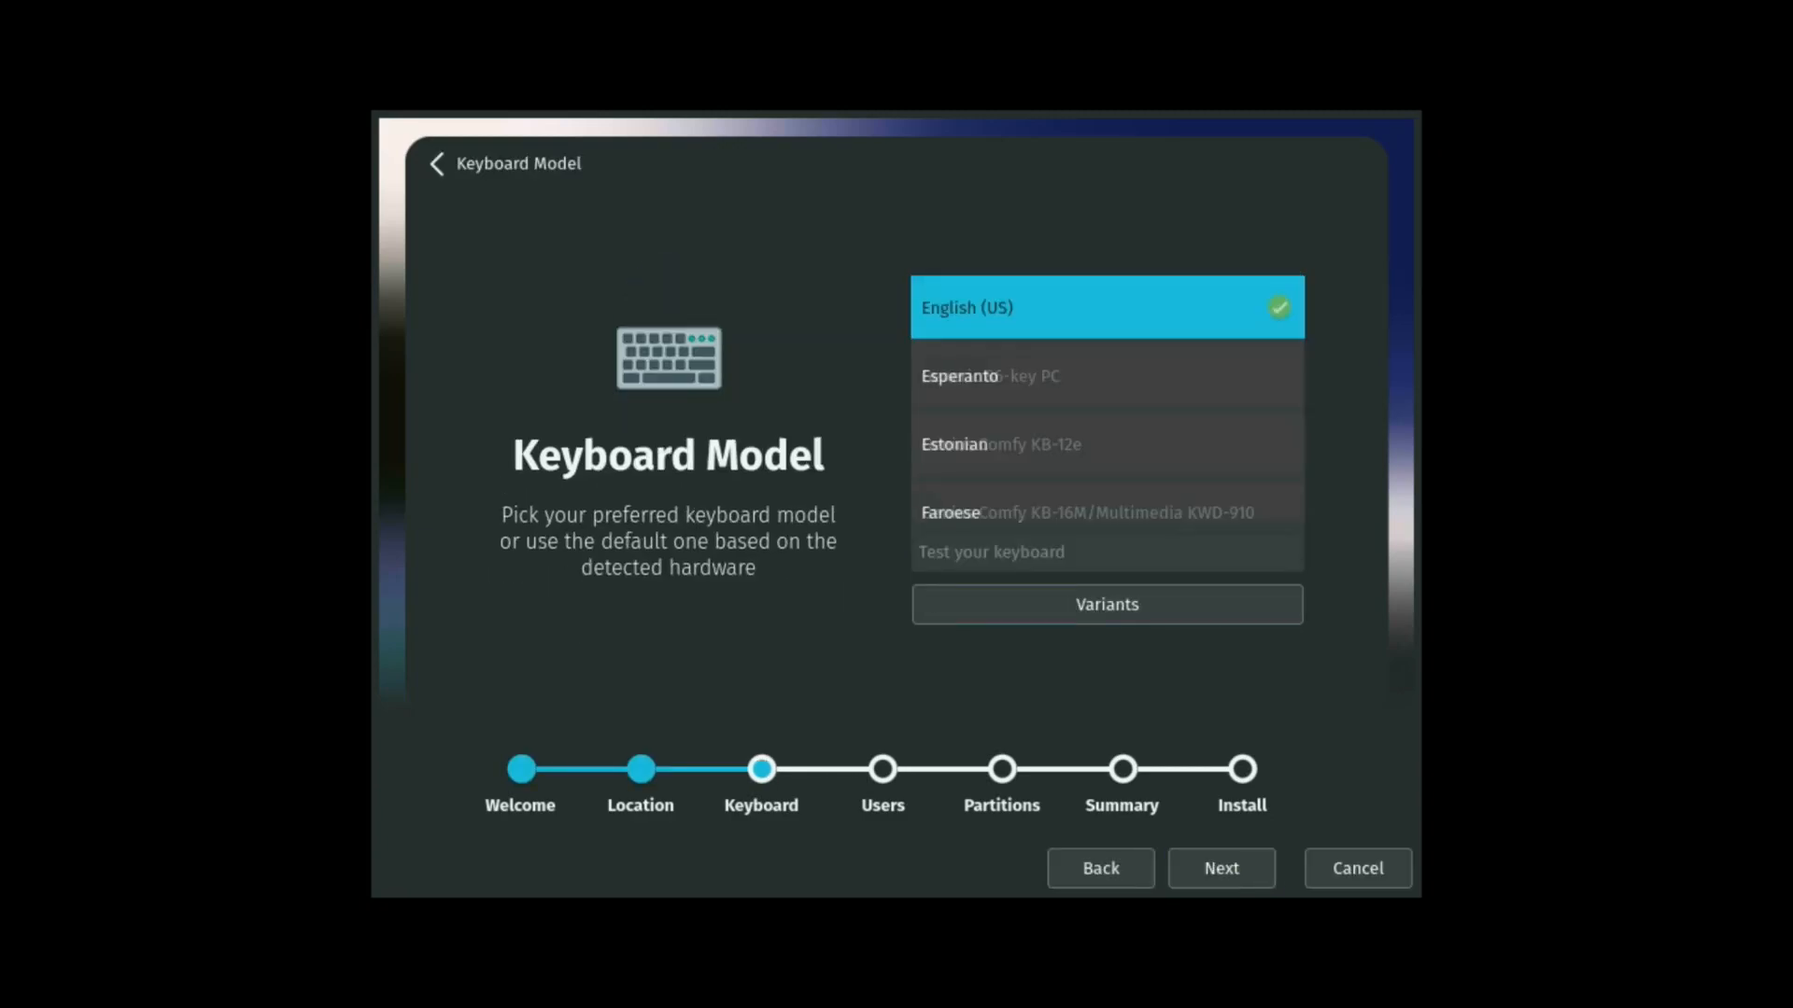
pyautogui.click(1102, 868)
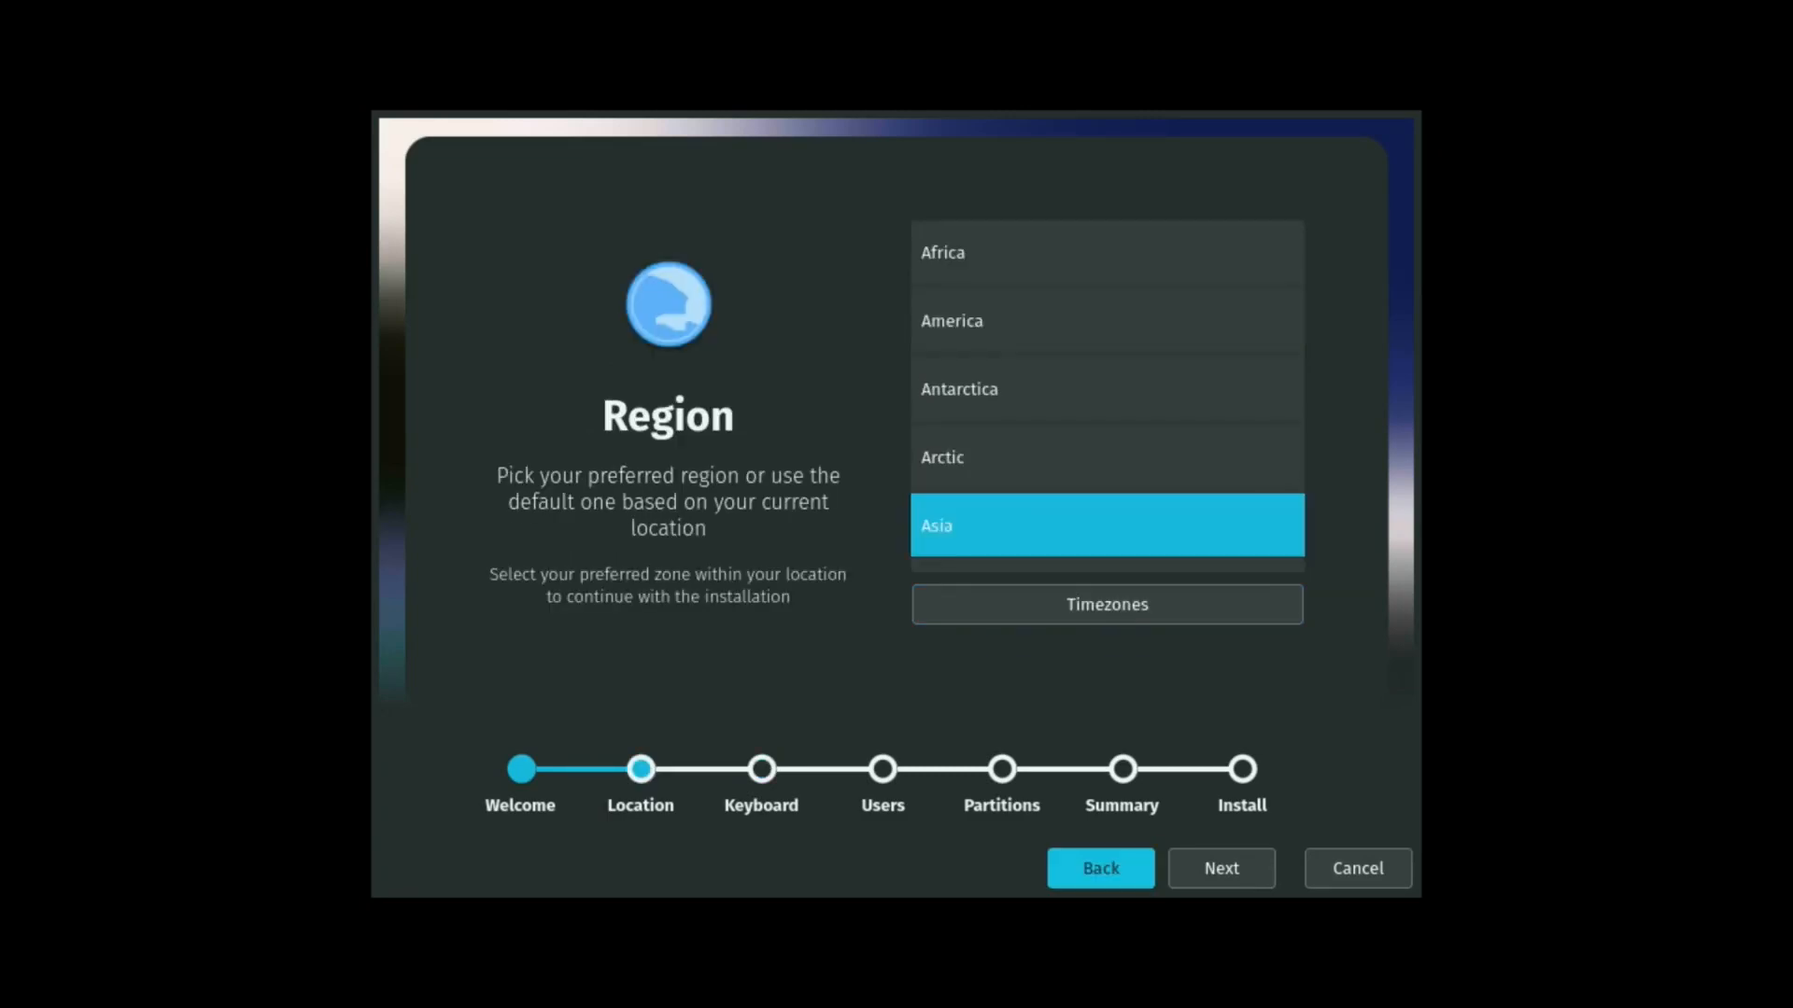
# Choose the Asia region with the Asia/Kolkata timezone and accept the English (US) keyboard layout
pyautogui.click(1107, 525)
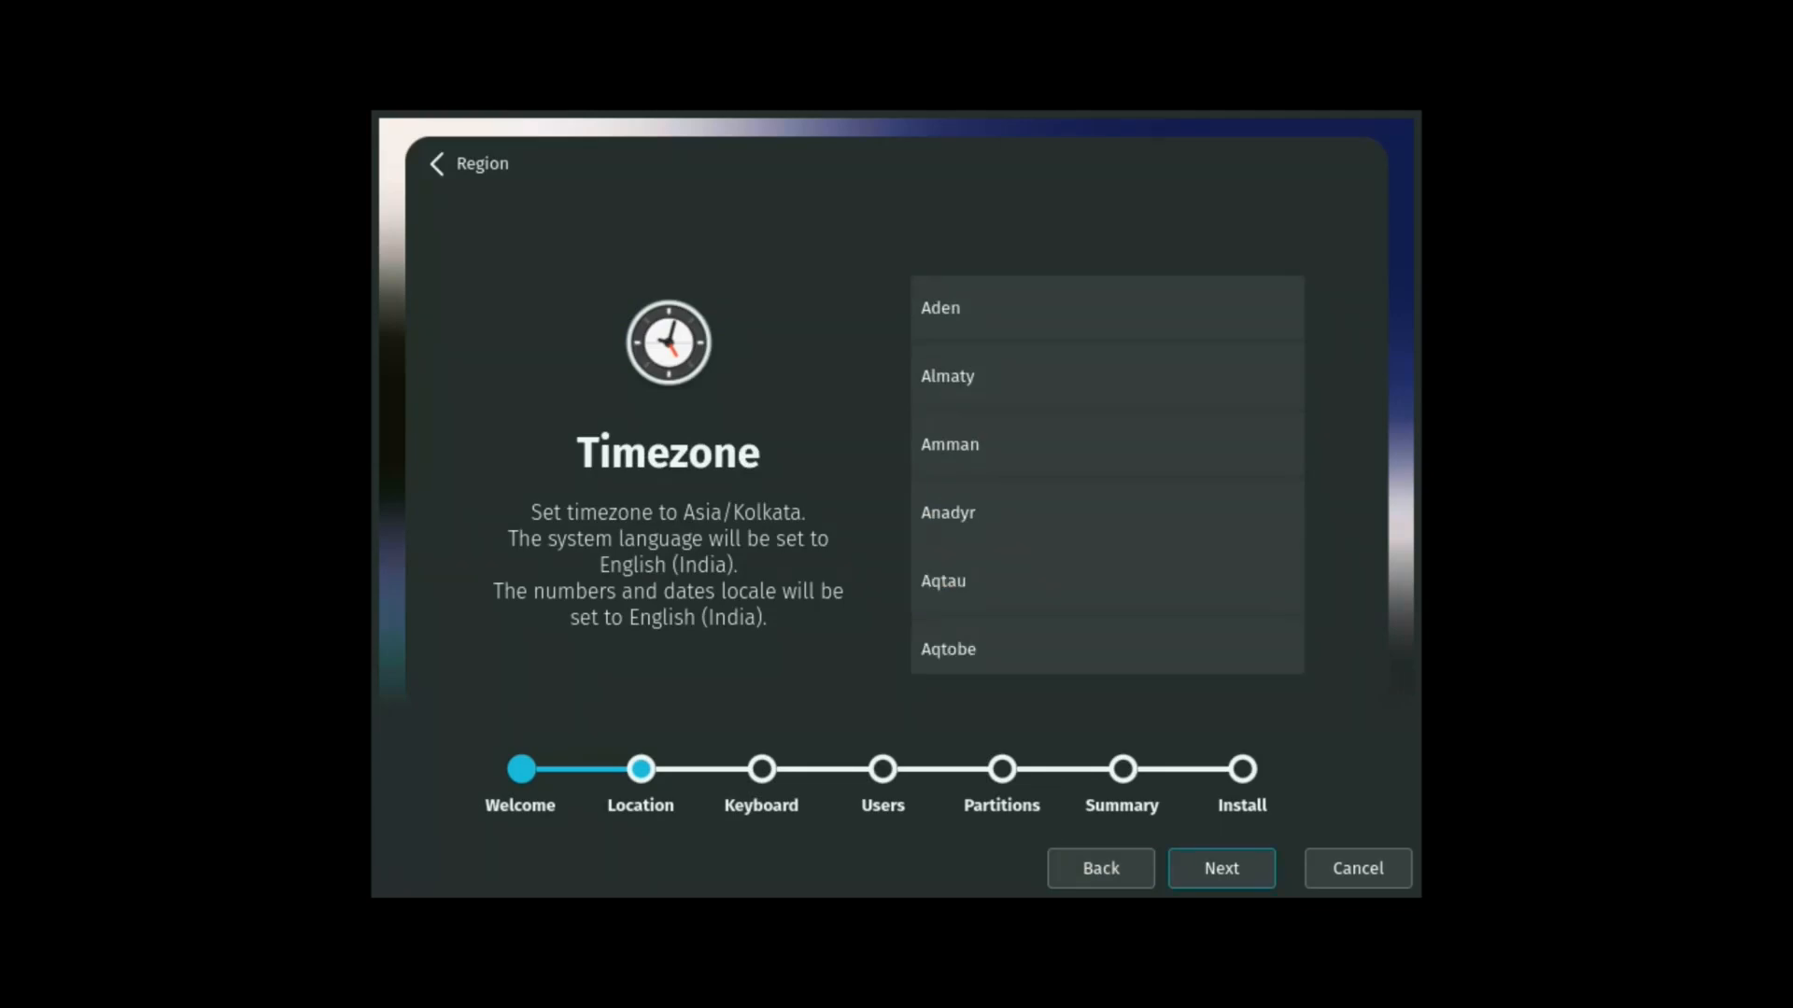
pyautogui.click(1221, 868)
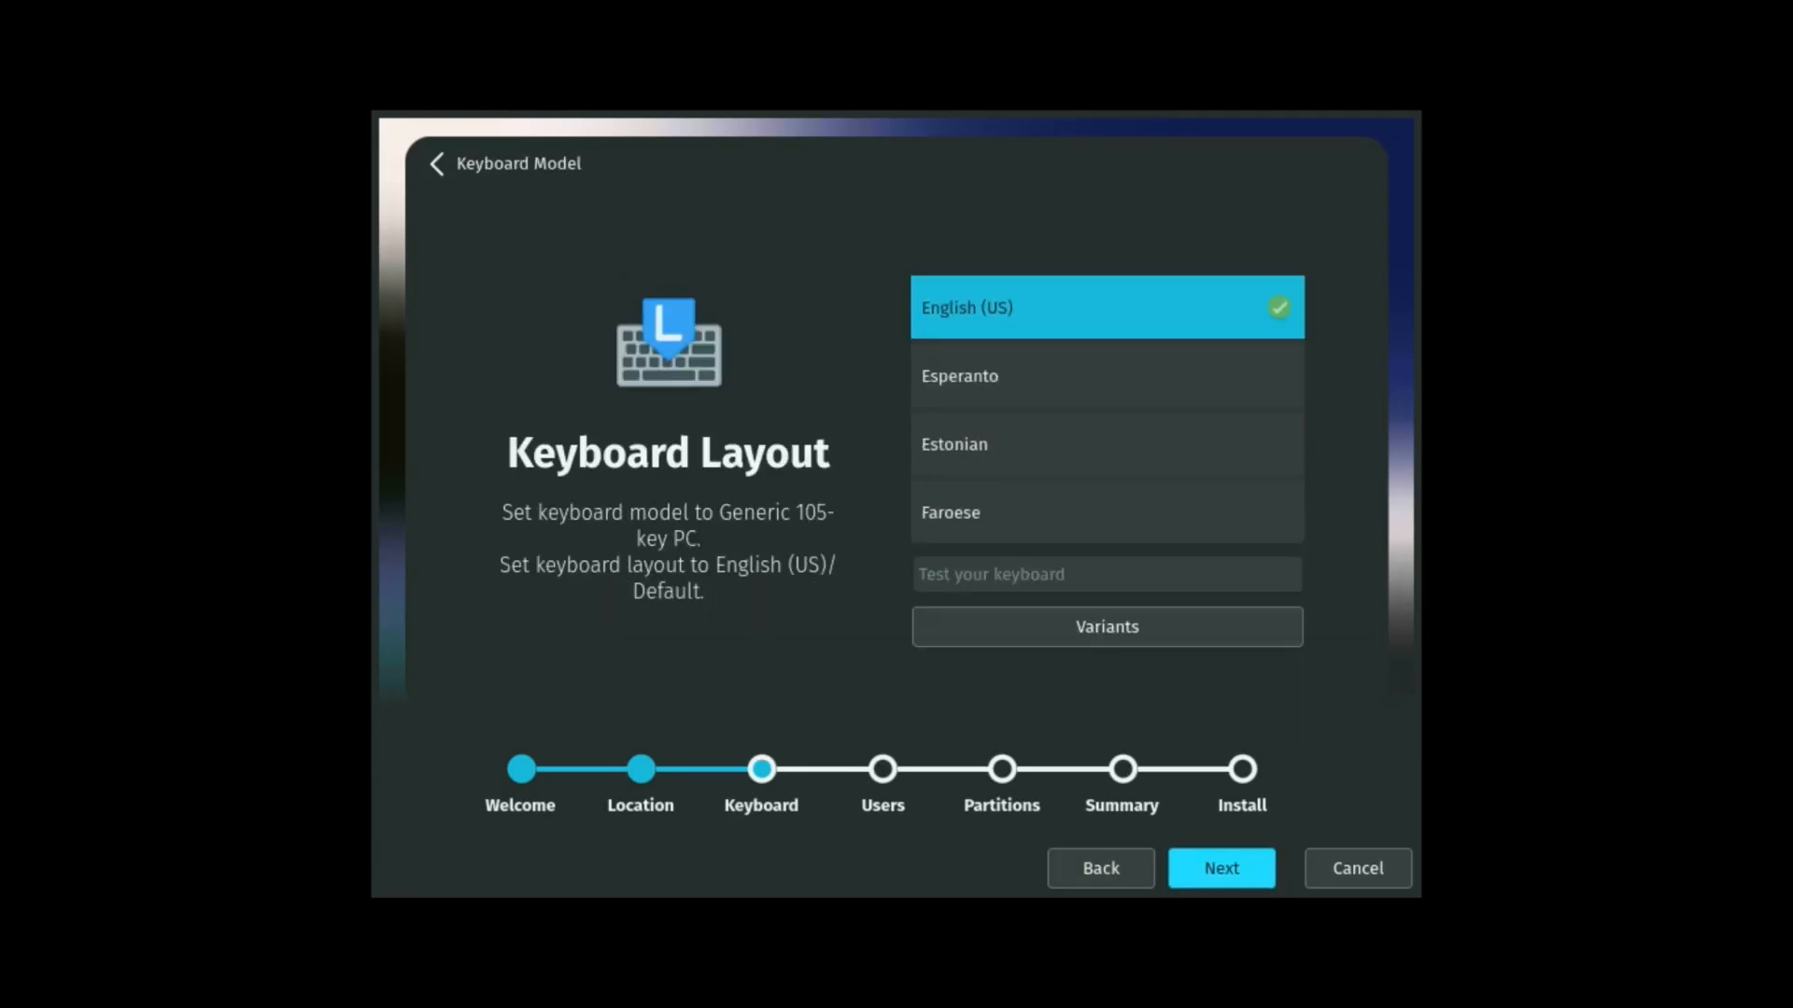
pyautogui.click(1222, 869)
# Enter the user's full name for the account and name the computer Lenovo
pyautogui.click(1093, 277)
pyautogui.write('Sugr')
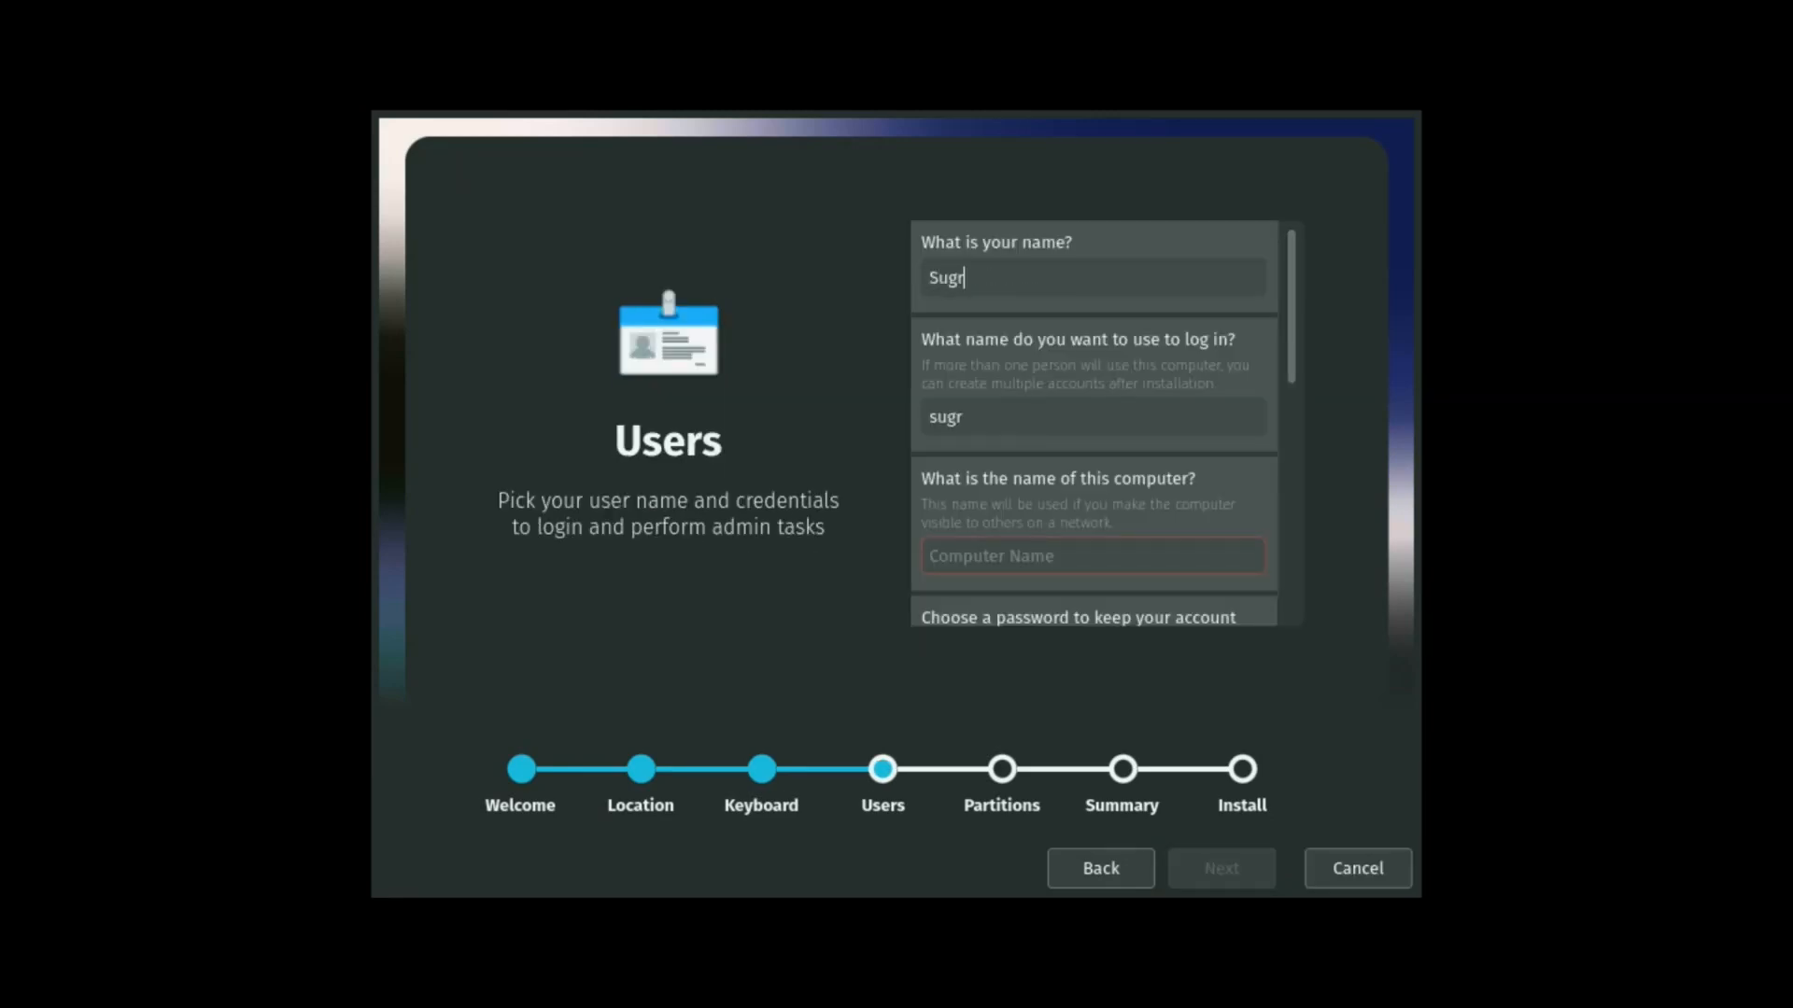
pyautogui.write('eeview')
pyautogui.click(1093, 556)
pyautogui.write('Su')
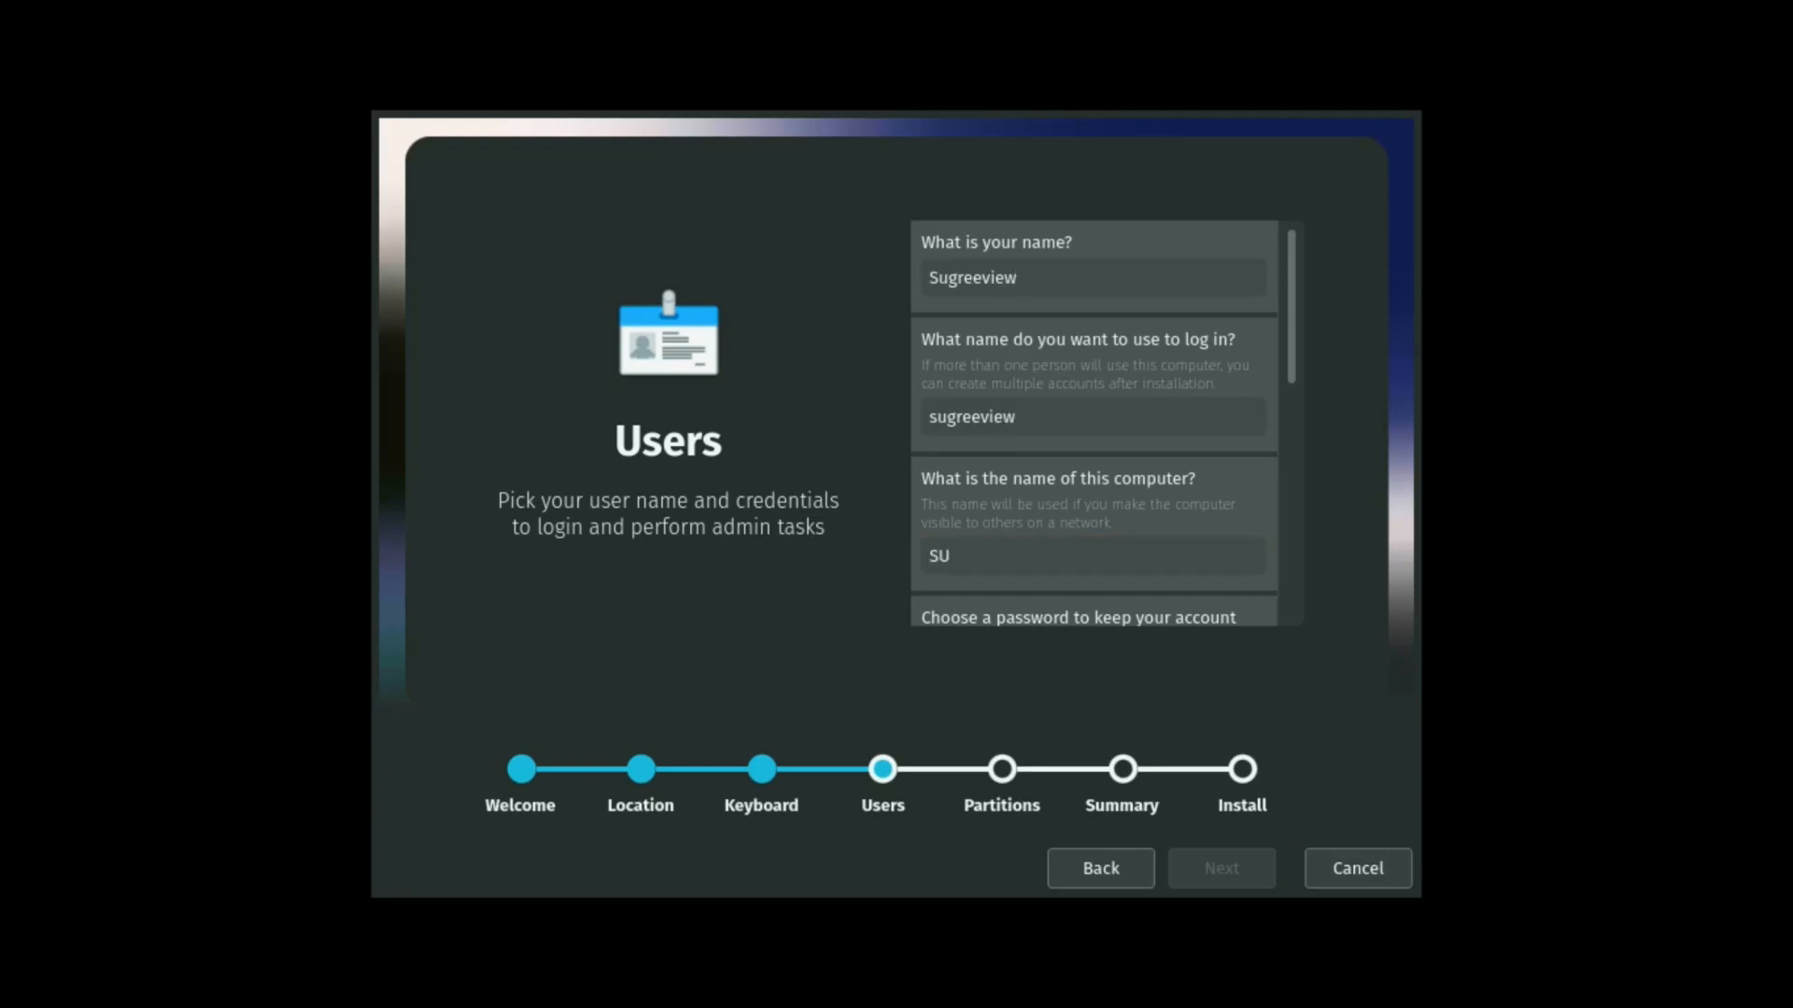
pyautogui.press('BackSpace')
pyautogui.press('BackSpace')
pyautogui.write('Lenovo')
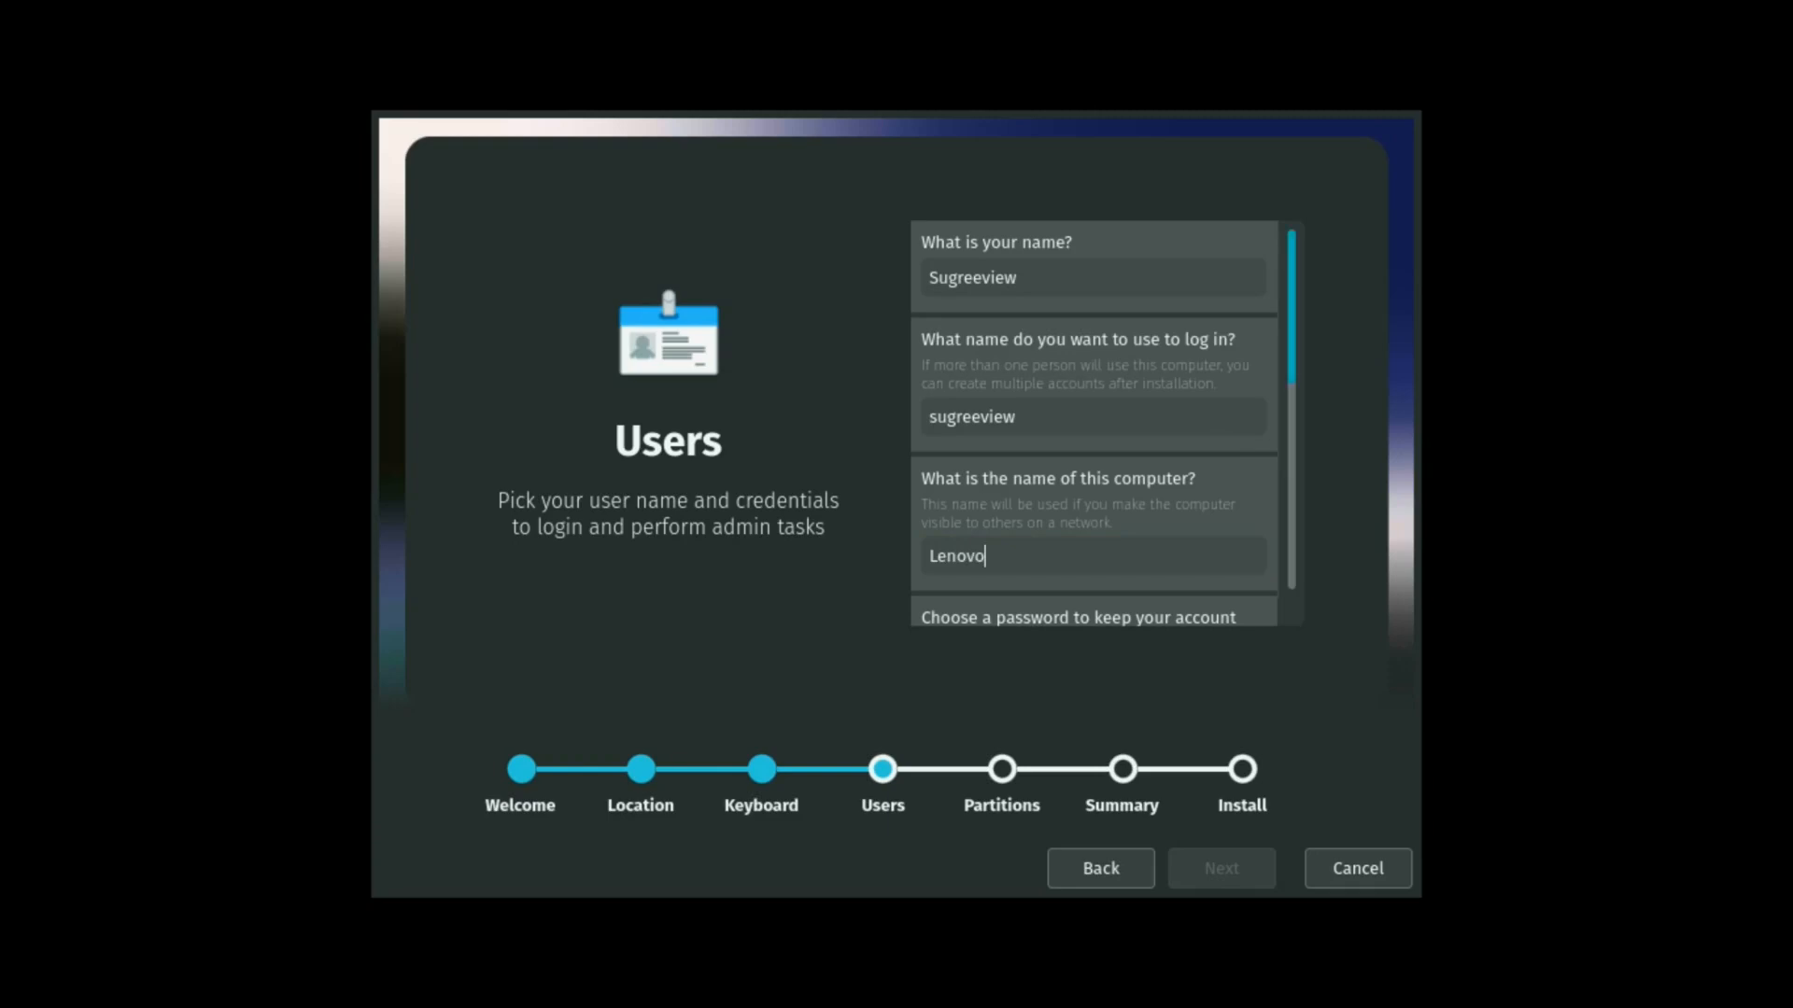
# Enter the account password and repeat it in the confirmation field
pyautogui.press('Tab')
pyautogui.press('Tab')
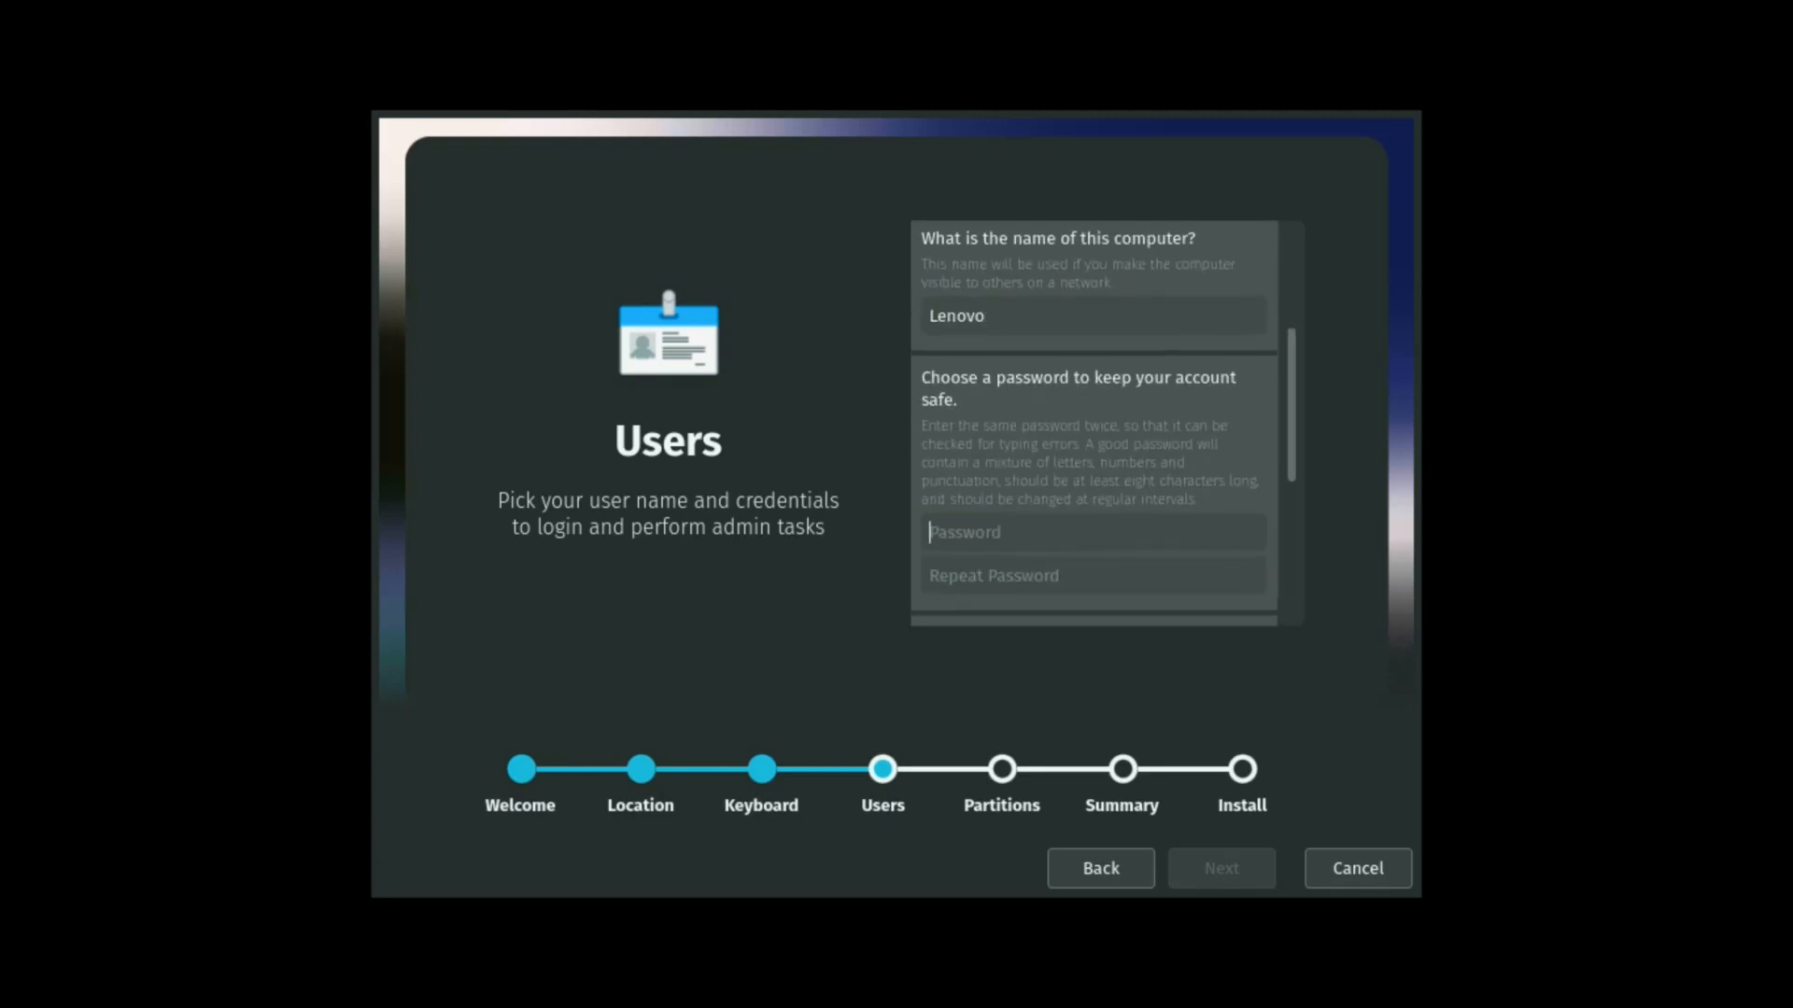
pyautogui.write('●●●')
pyautogui.press('BackSpace')
pyautogui.press('BackSpace')
pyautogui.press('BackSpace')
pyautogui.write('●●●●')
pyautogui.press('Tab')
pyautogui.write('●●●7')
pyautogui.write('●')
pyautogui.press('BackSpace')
pyautogui.press('BackSpace')
pyautogui.press('BackSpace')
pyautogui.press('BackSpace')
pyautogui.press('BackSpace')
pyautogui.write('●●●●')
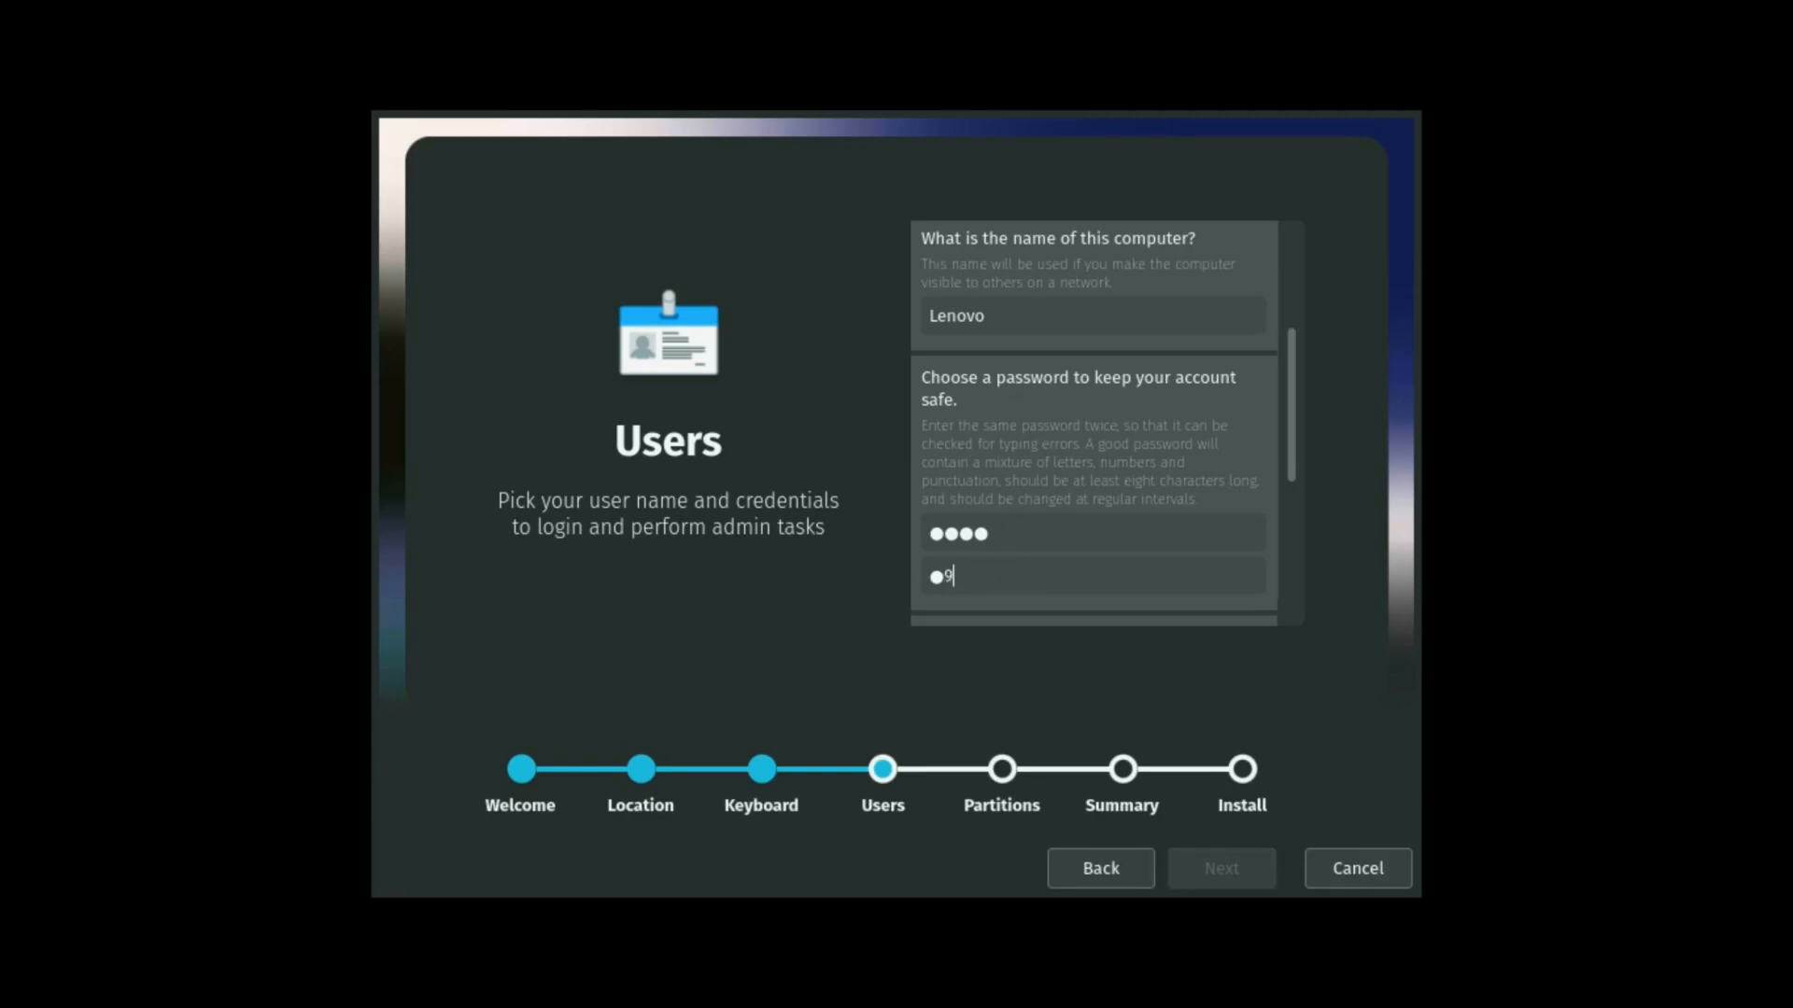
# Enable automatic login without asking for the password and proceed to the partitioning page
pyautogui.scroll(-5, 1093, 420)
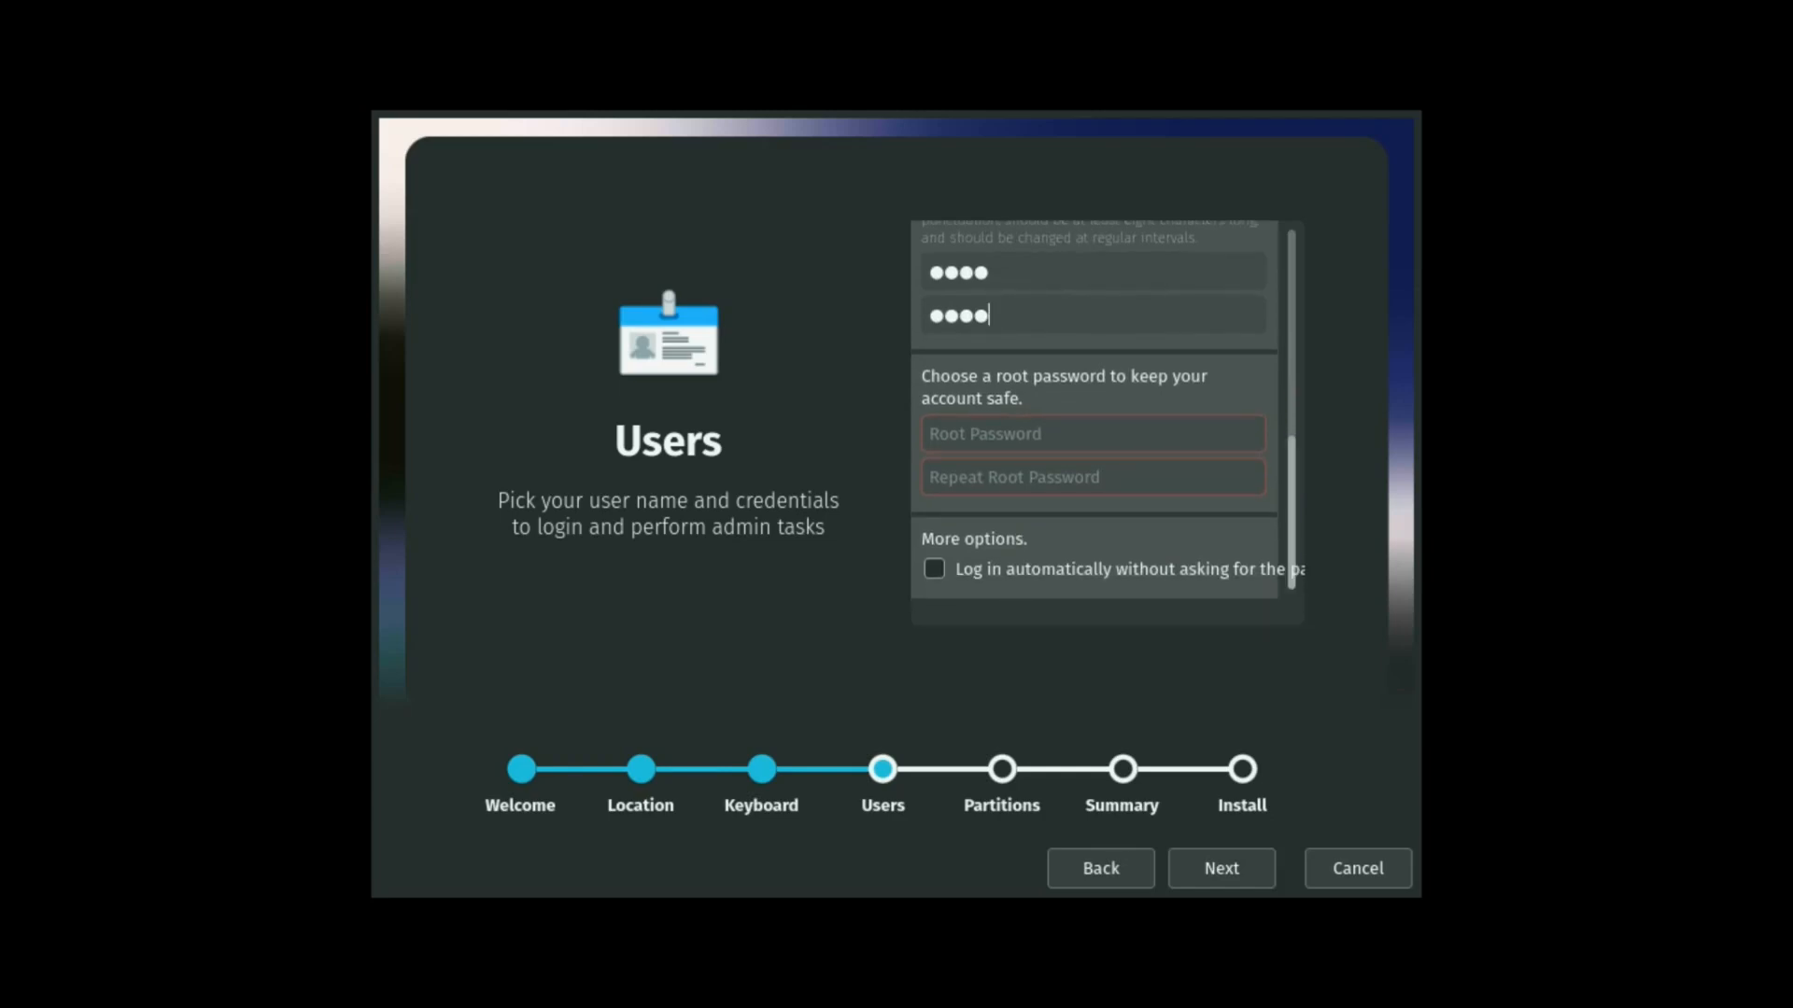
pyautogui.click(933, 569)
pyautogui.click(933, 569)
pyautogui.click(934, 569)
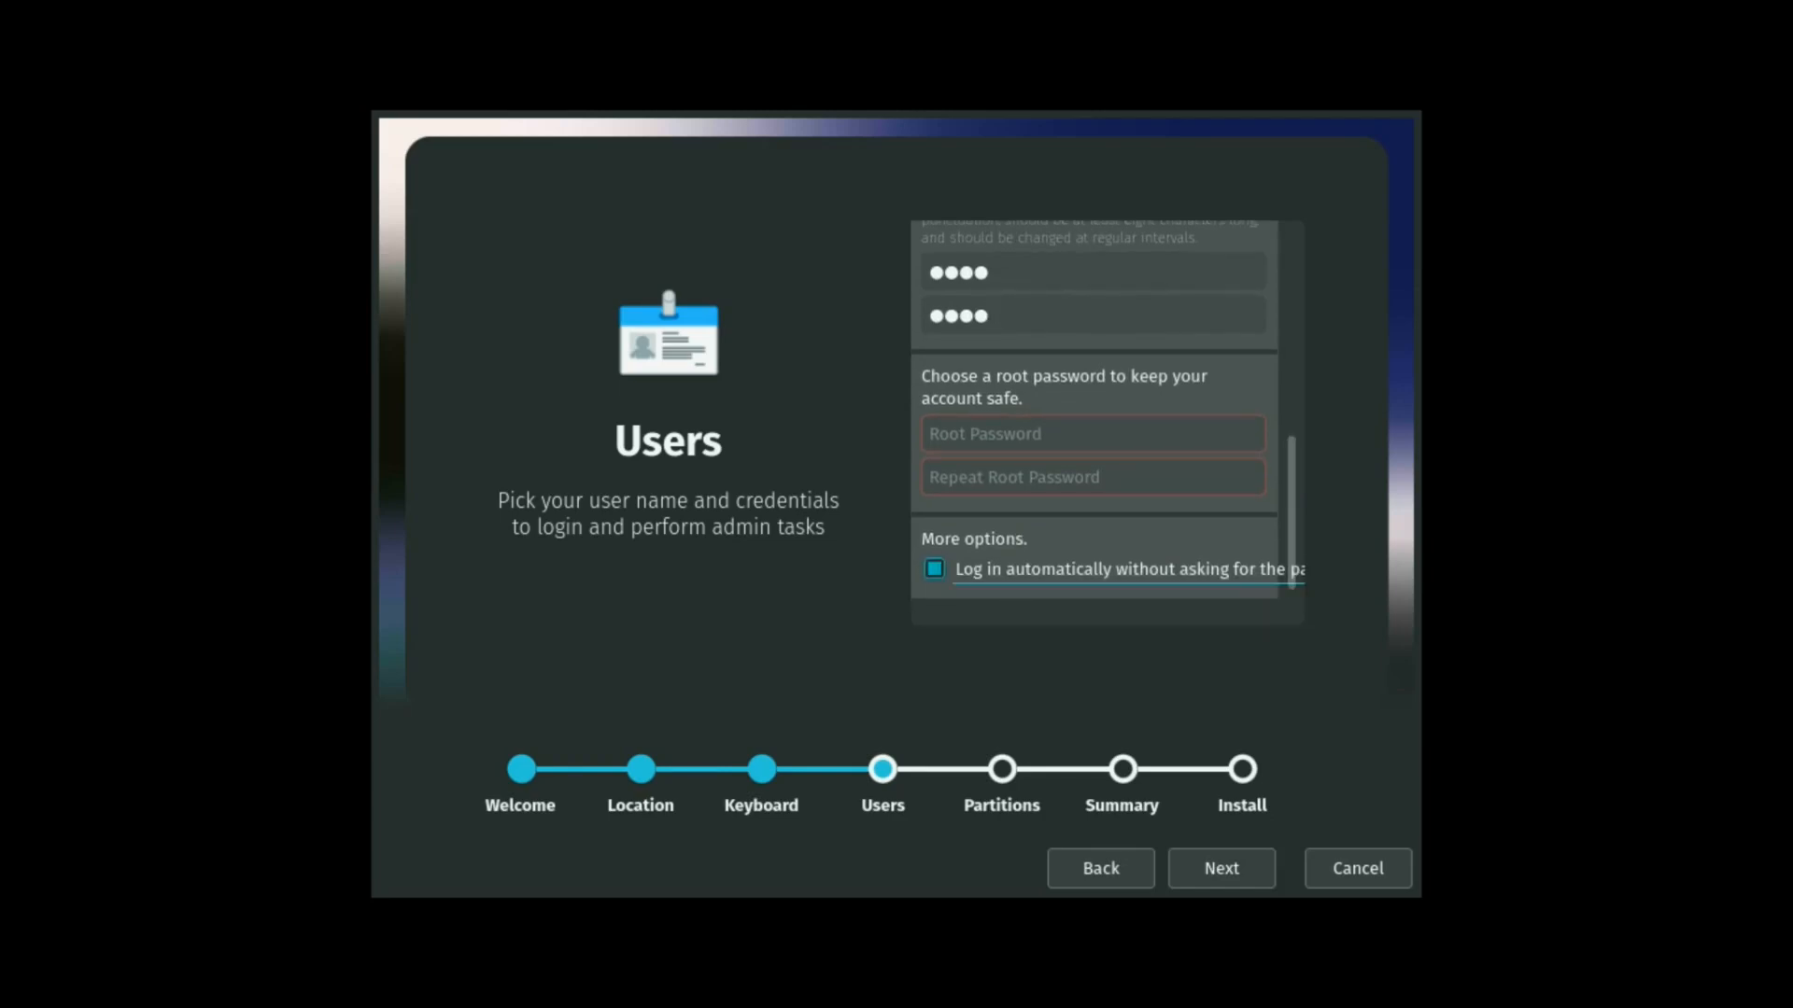
pyautogui.click(1221, 868)
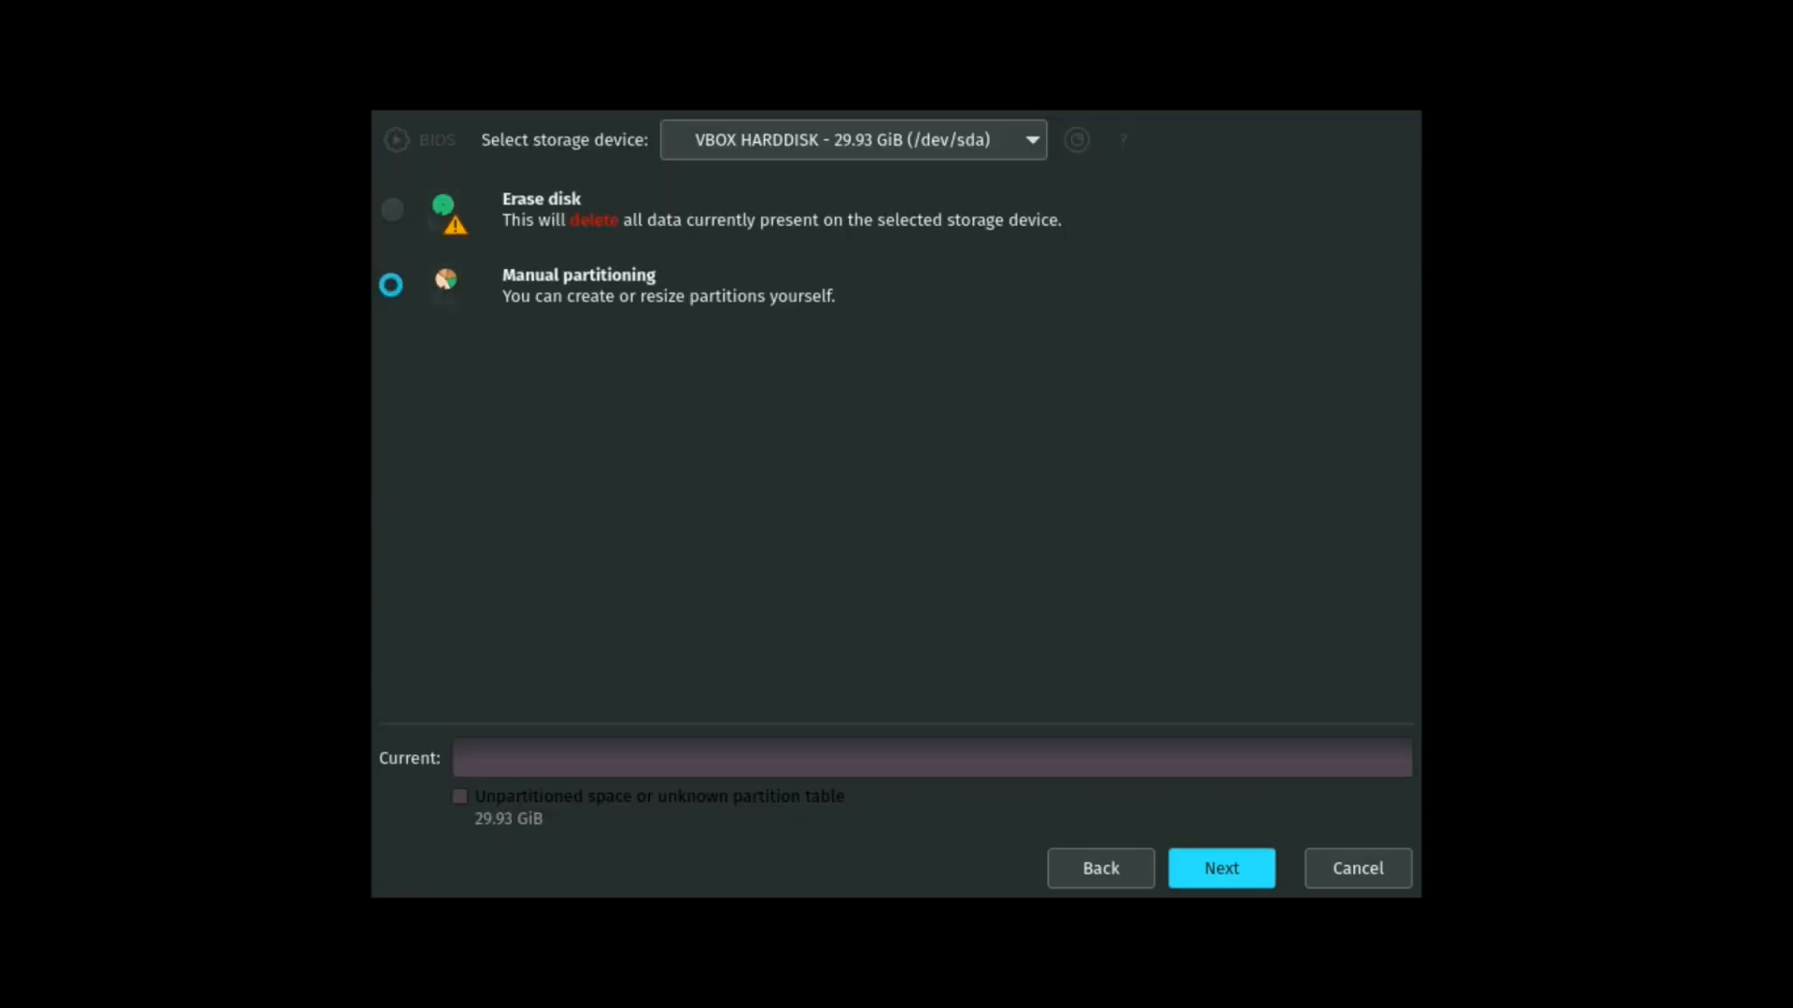
# Choose to erase the VBOX HARDDISK disk, keeping swap to file and xfs, and start the installation
pyautogui.click(391, 209)
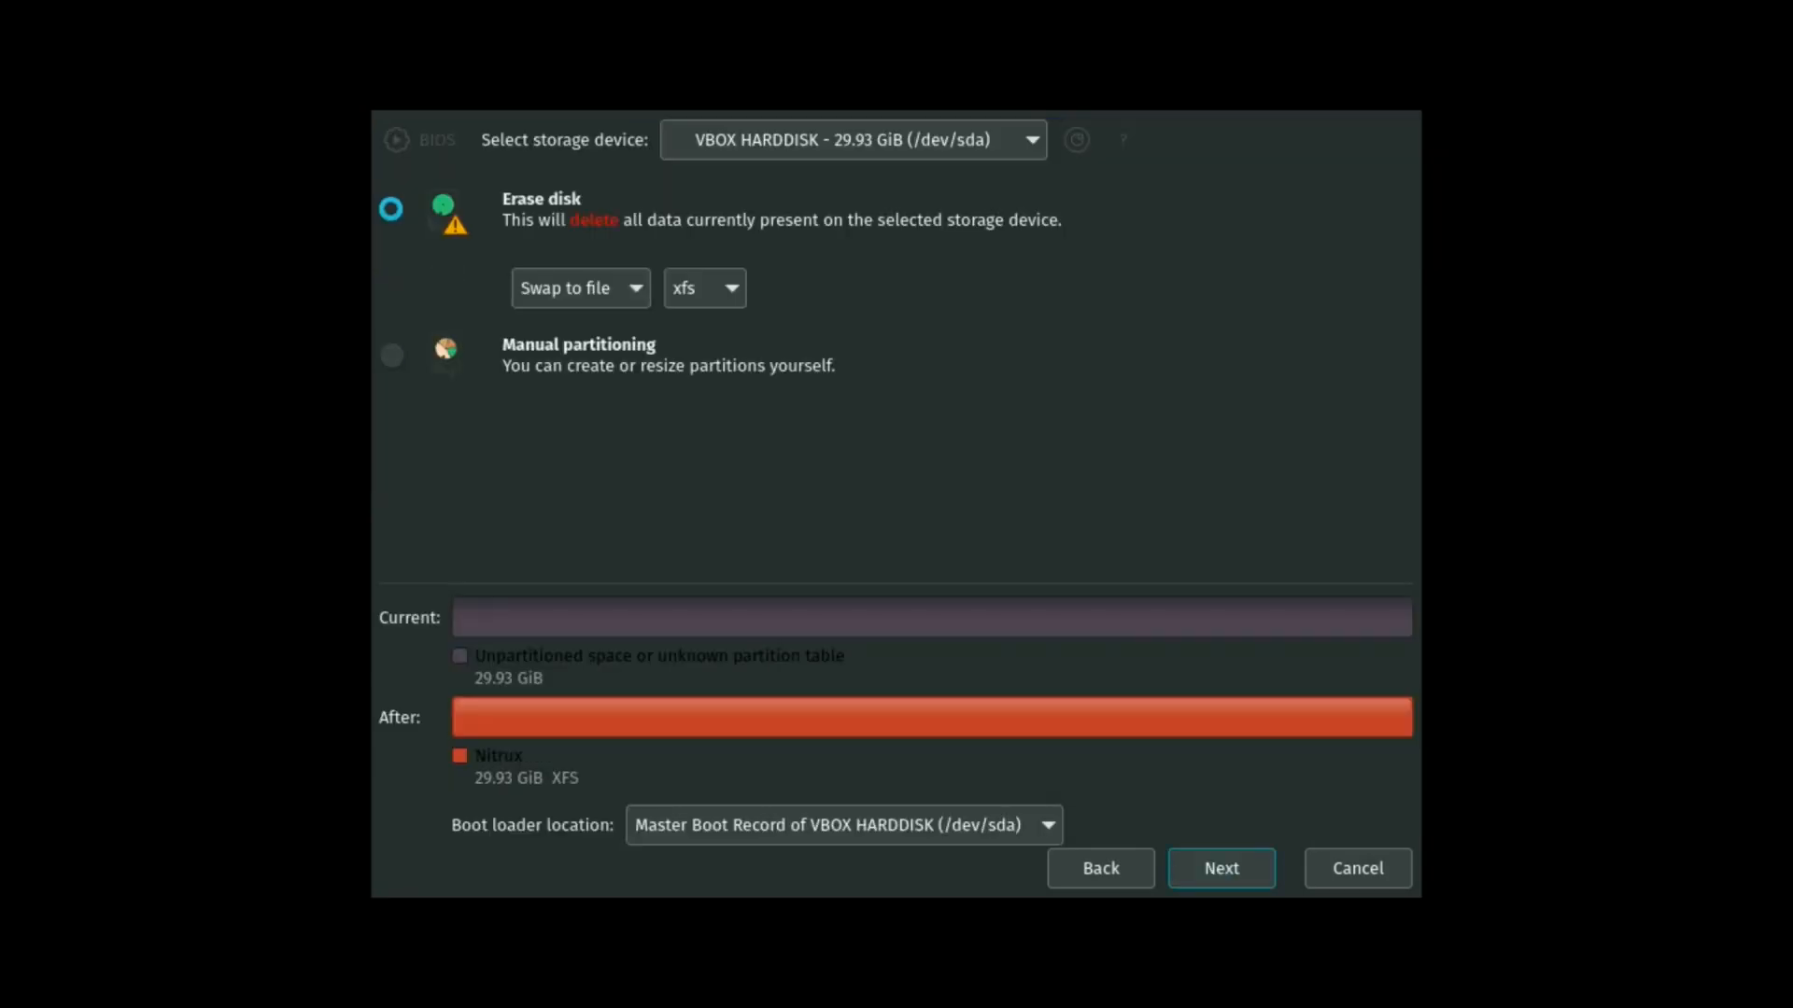
pyautogui.click(1222, 868)
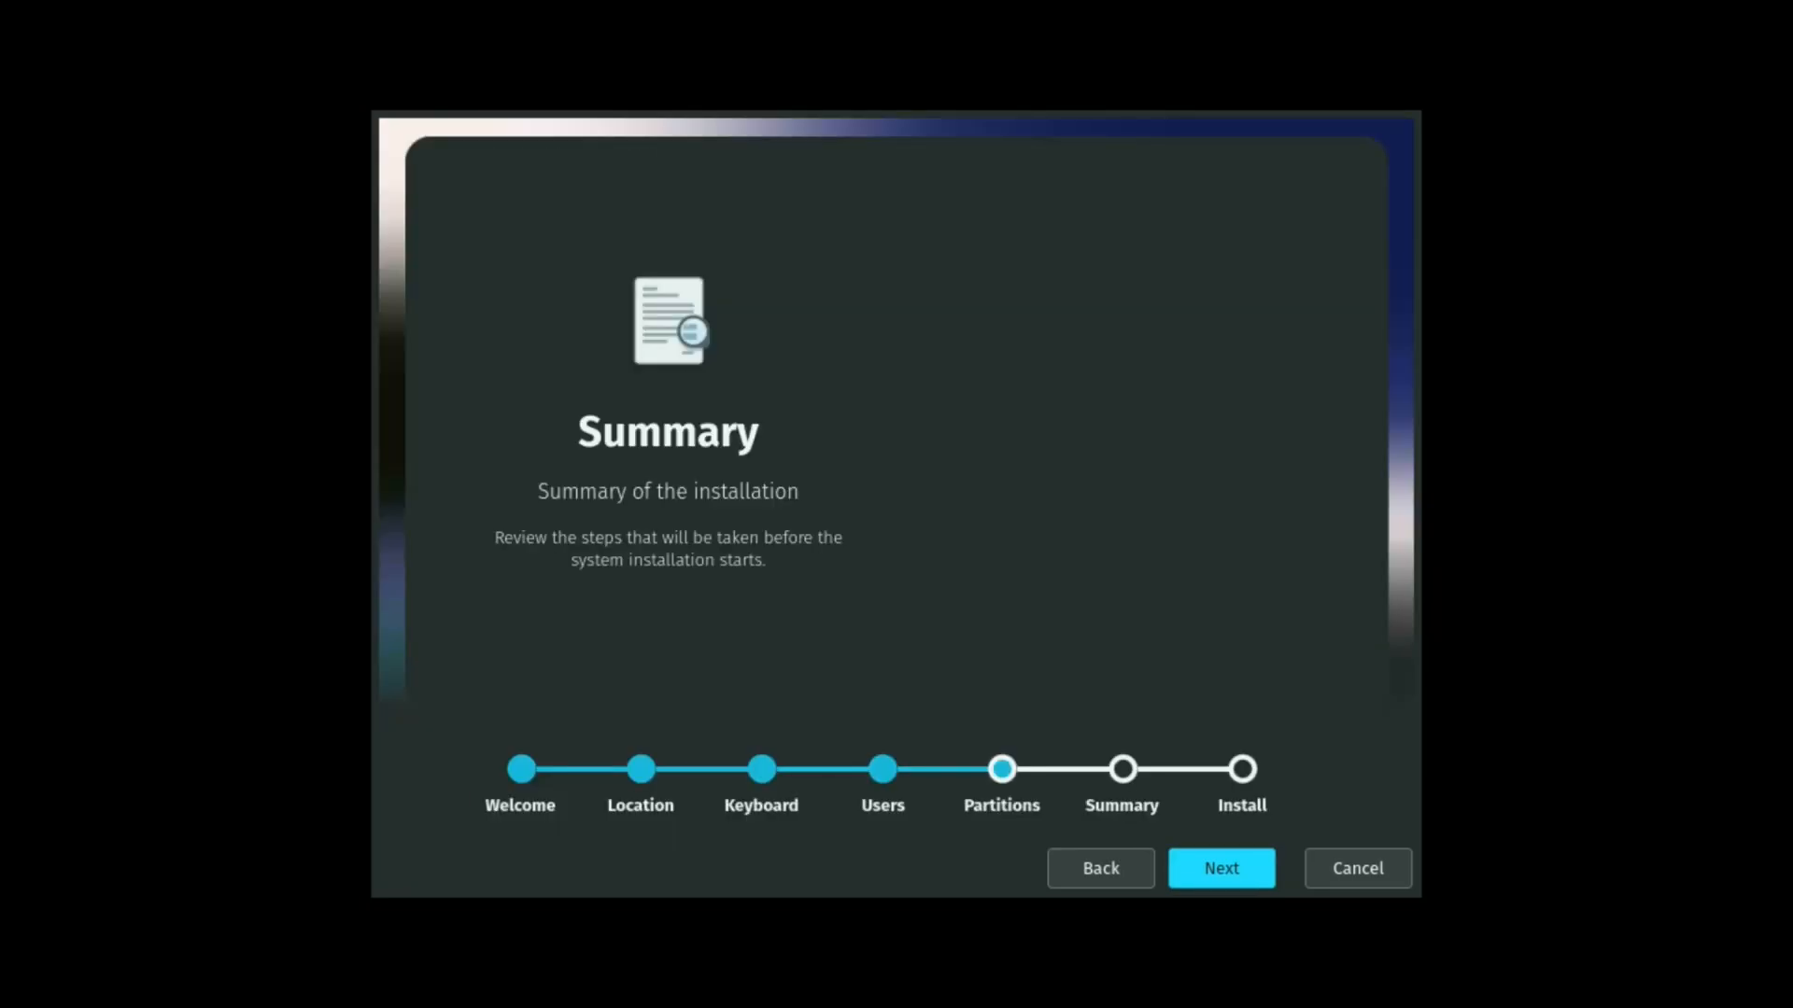
pyautogui.click(1221, 868)
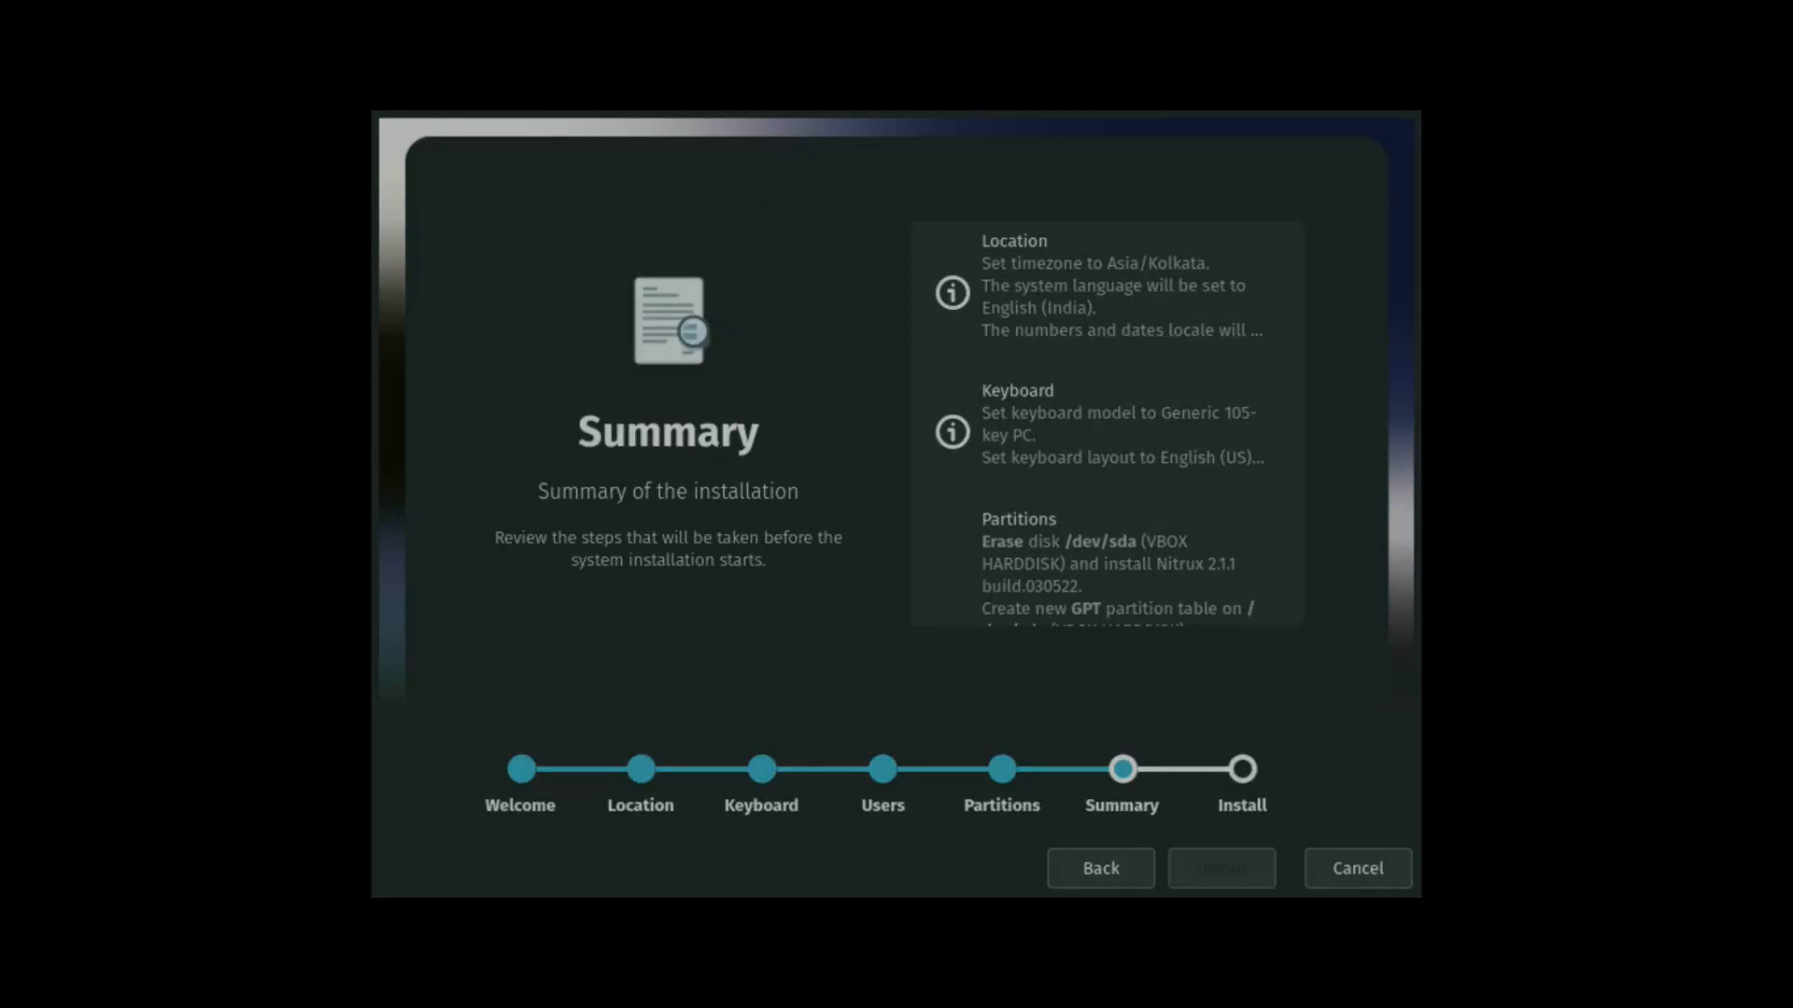
pyautogui.click(956, 505)
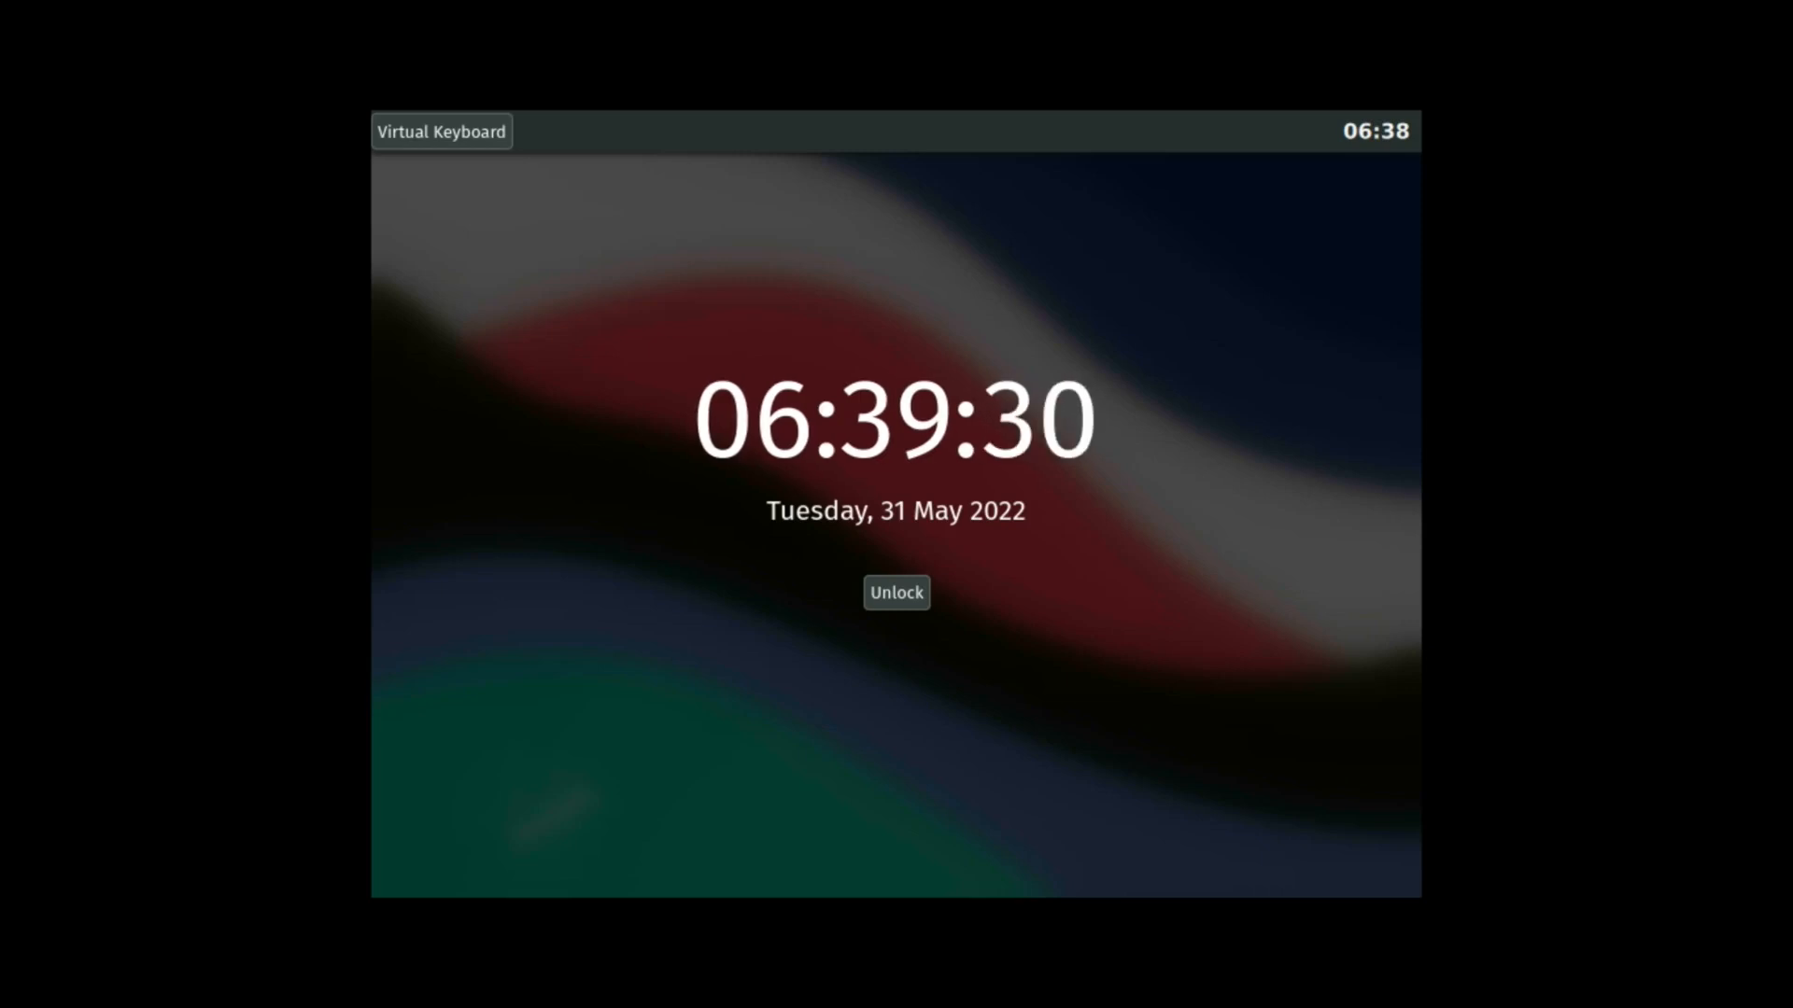
# Unlock the session, finish the installation with an immediate restart and boot Nitrux GNU/Linux
pyautogui.click(896, 593)
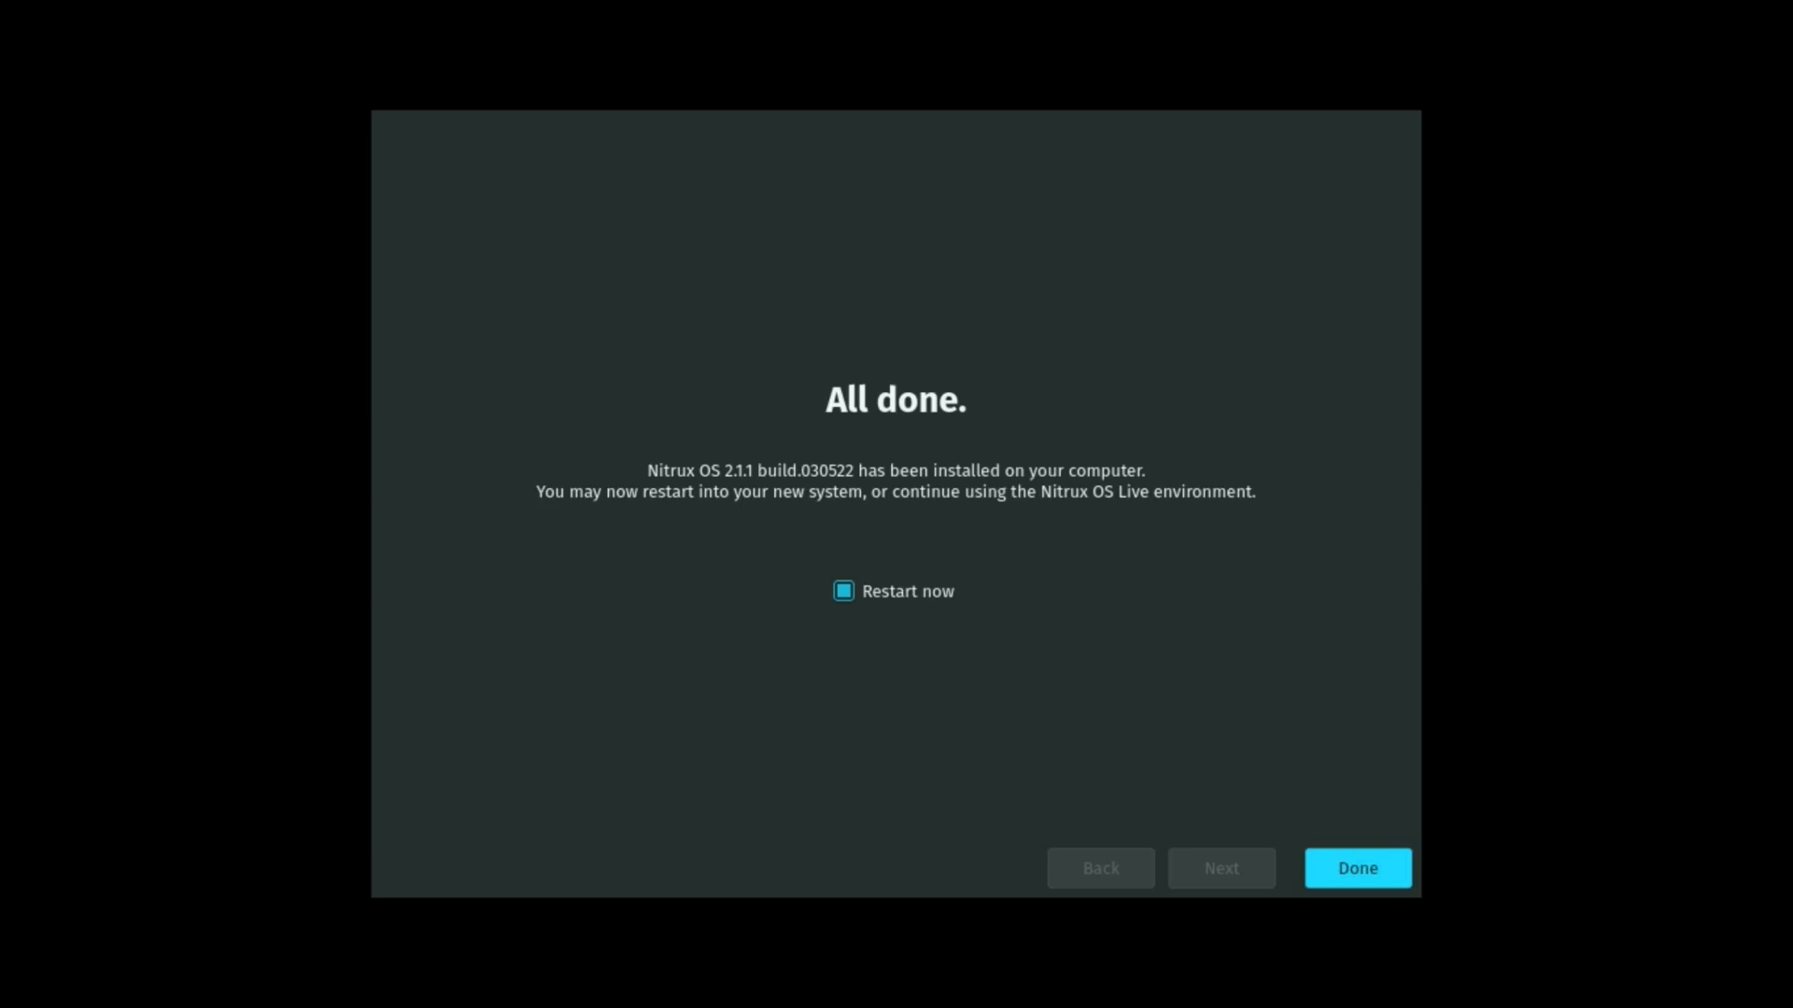
pyautogui.click(1358, 868)
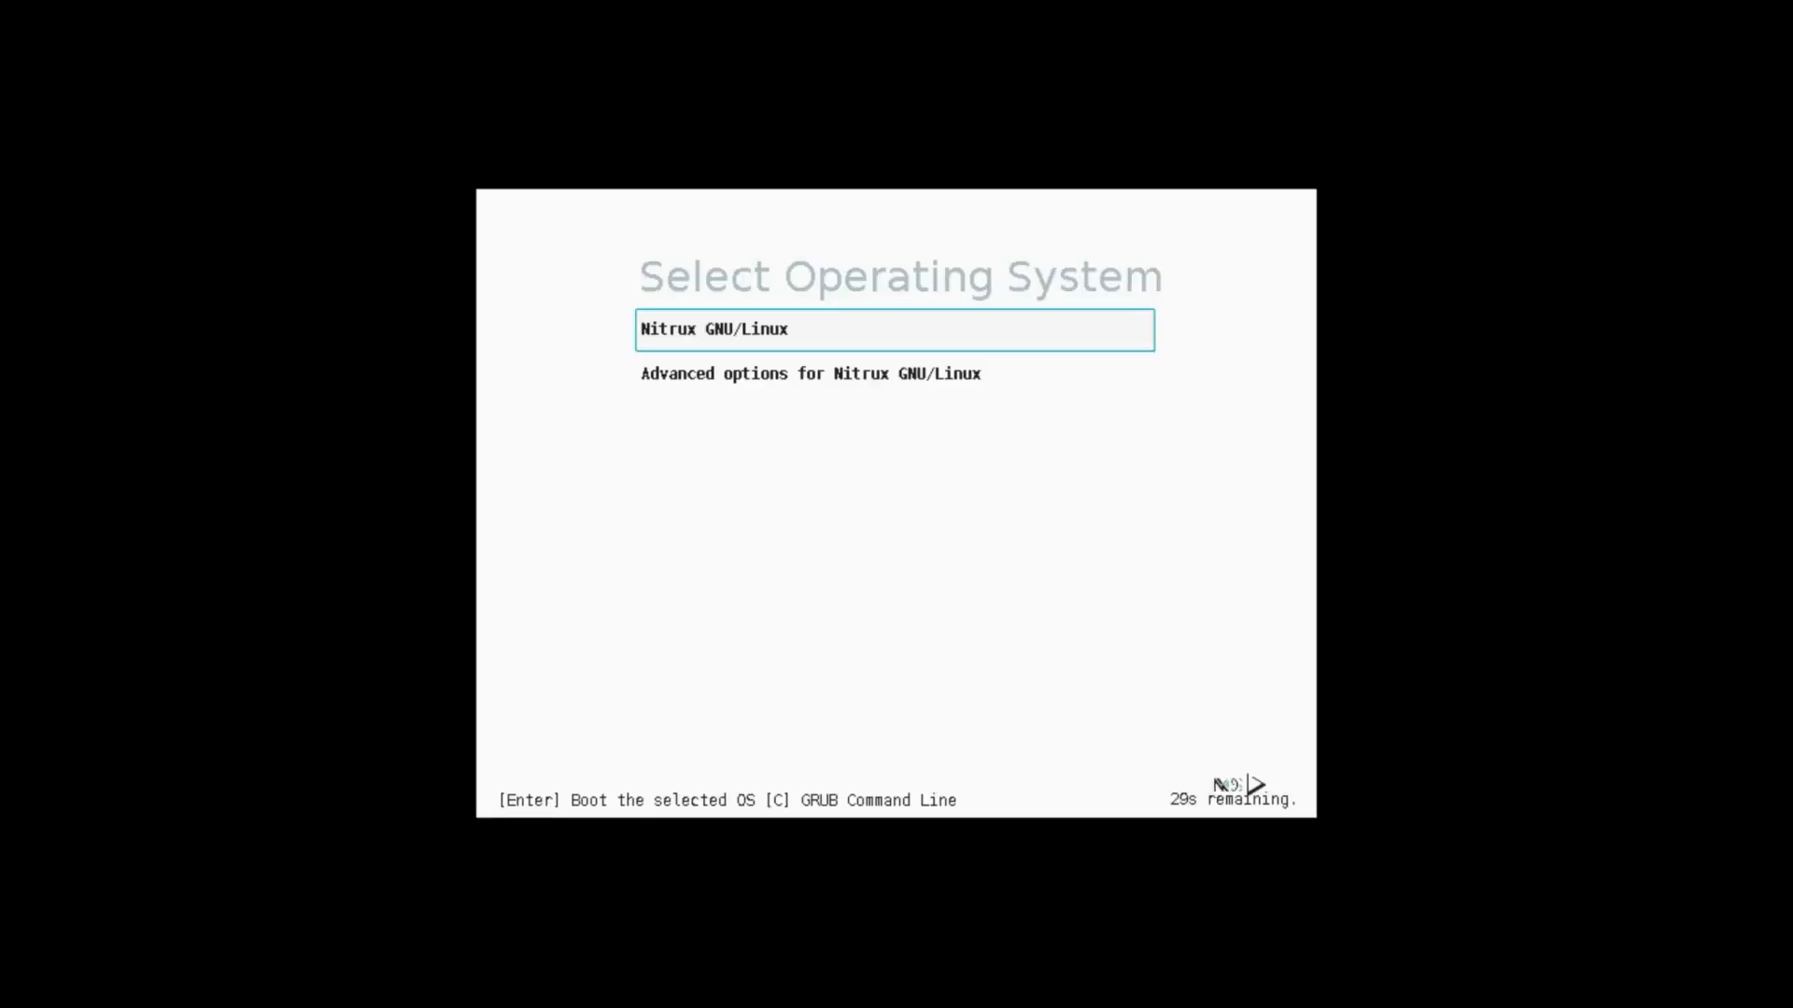
pyautogui.press('Return')
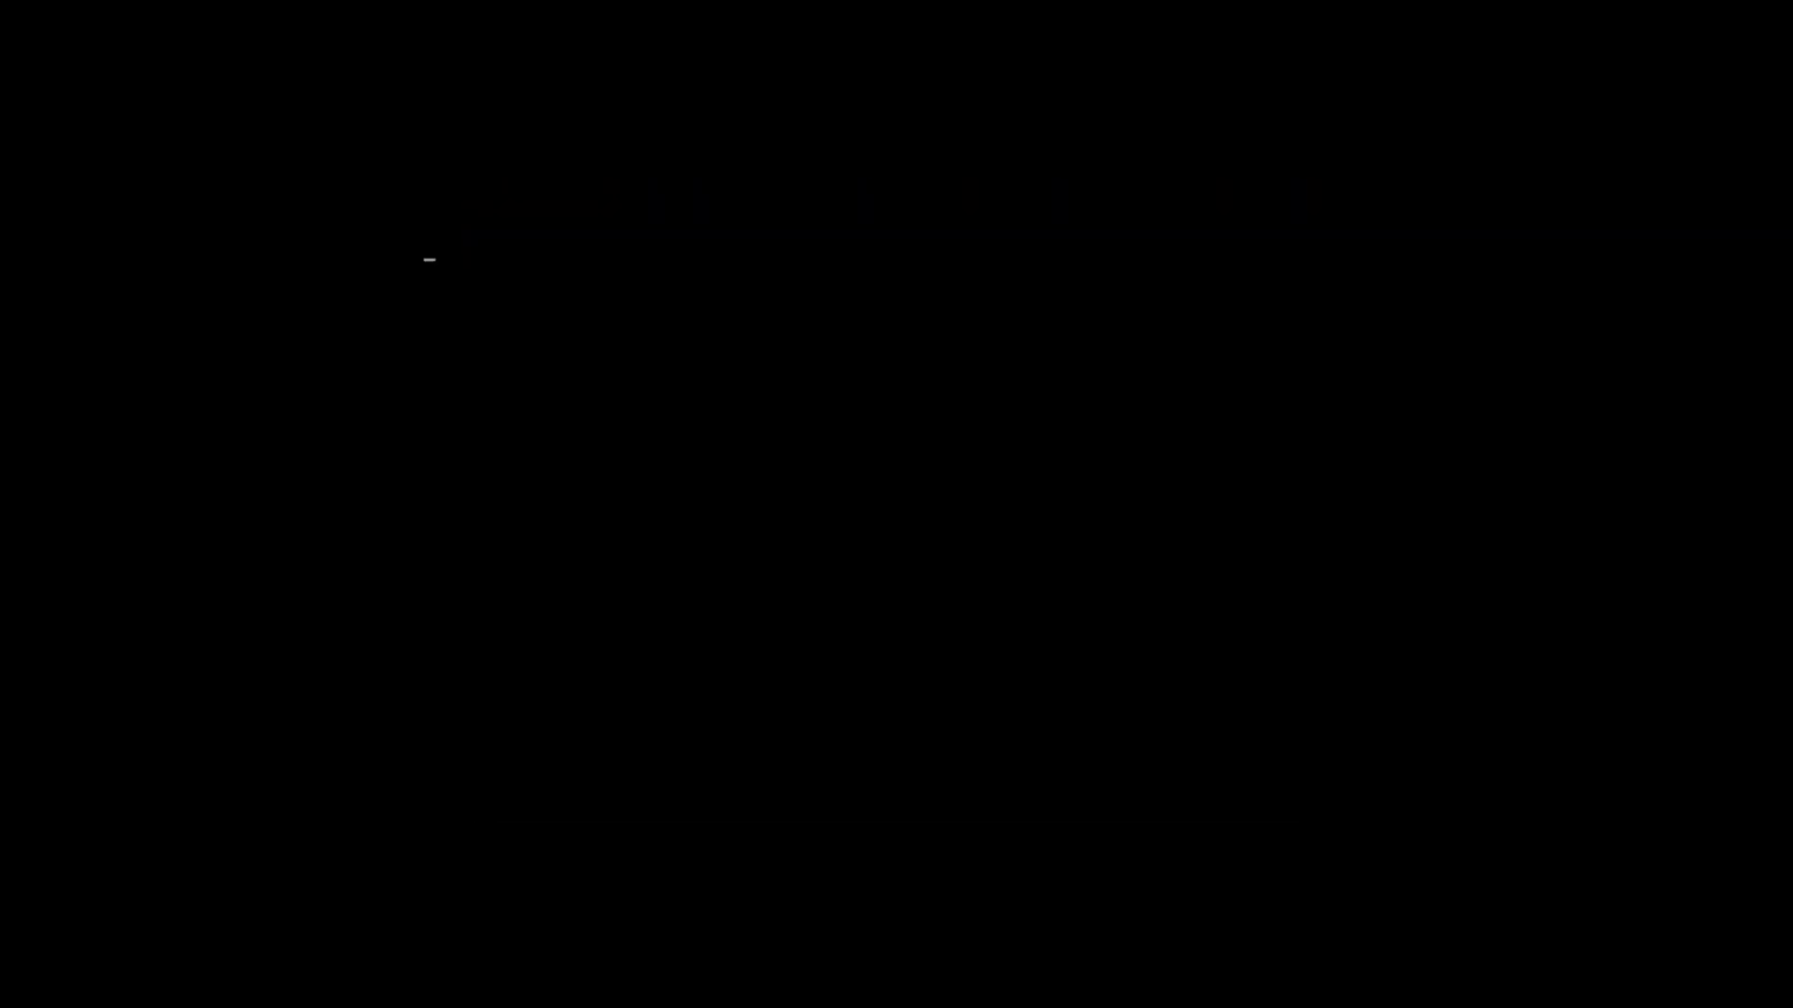